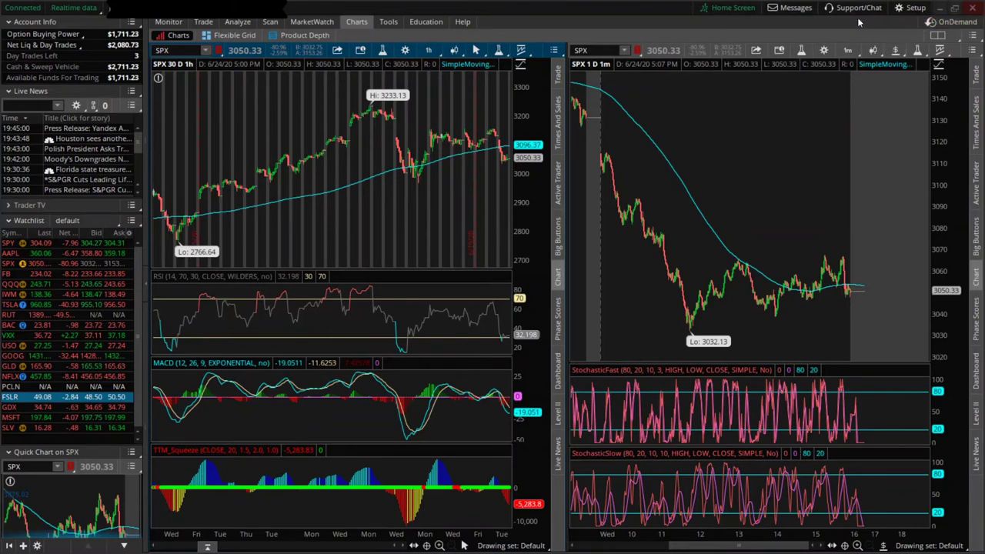
Close the chart settings unchanged, then reset the workspace layout to default and confirm
{"action": "left_click", "coordinate": [820, 53]}
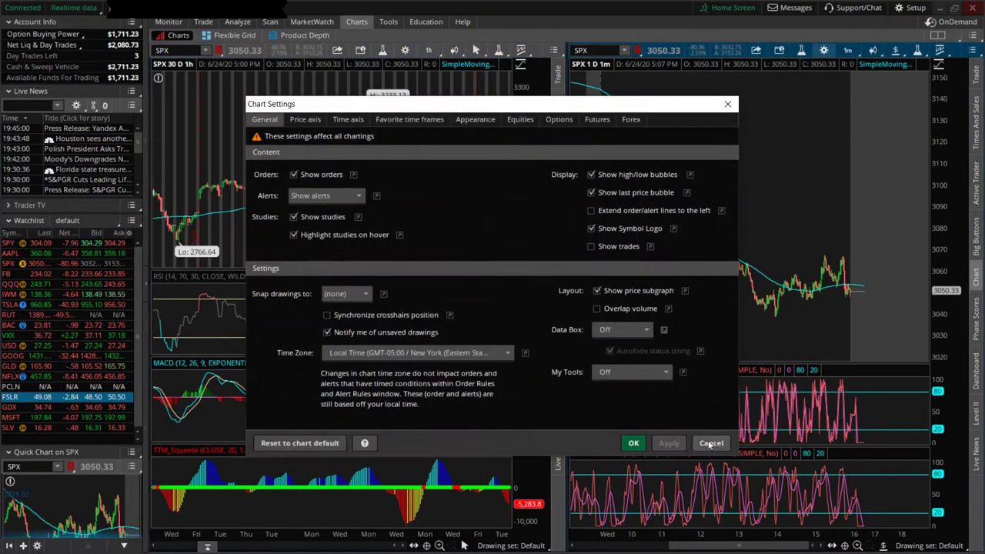
{"action": "left_click", "coordinate": [711, 442]}
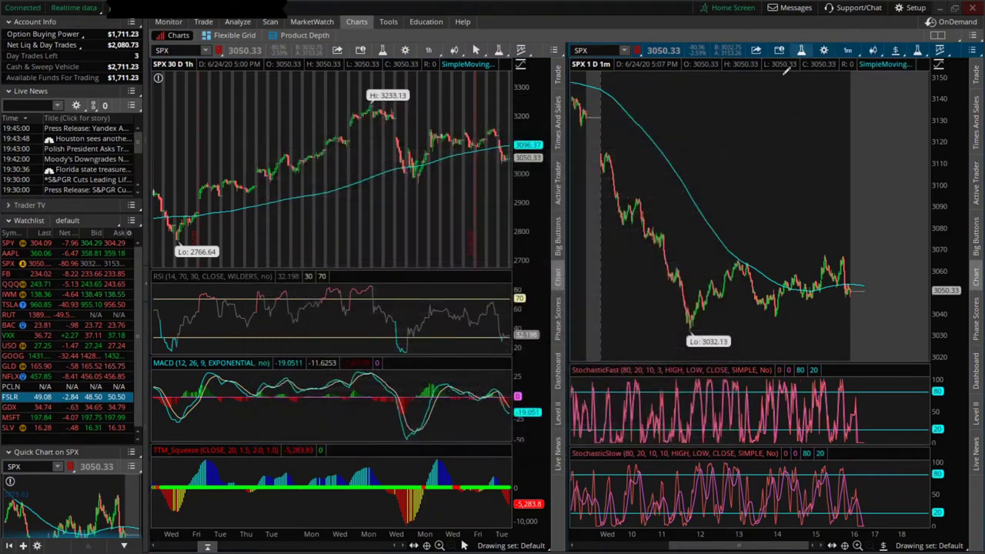
{"action": "left_click", "coordinate": [911, 8]}
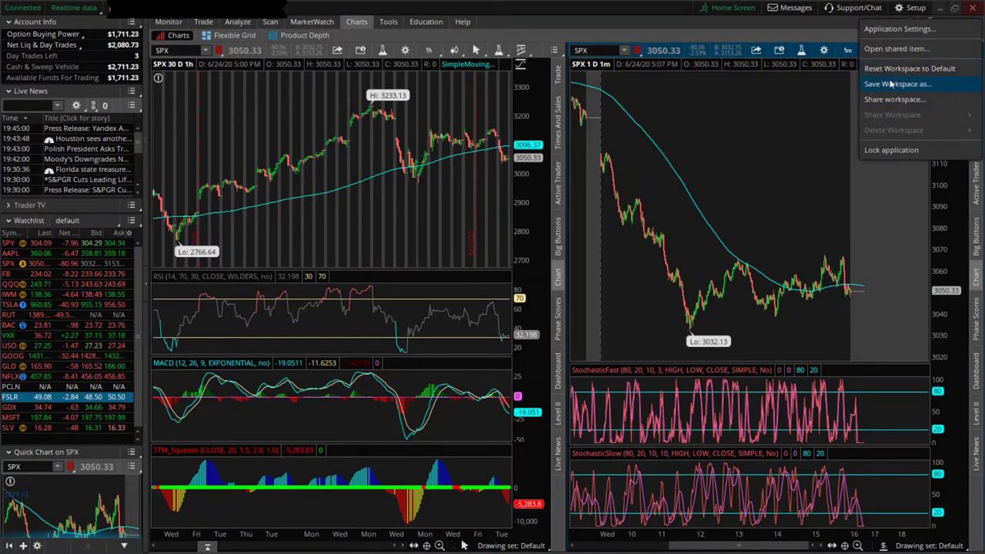
{"action": "left_click", "coordinate": [928, 73]}
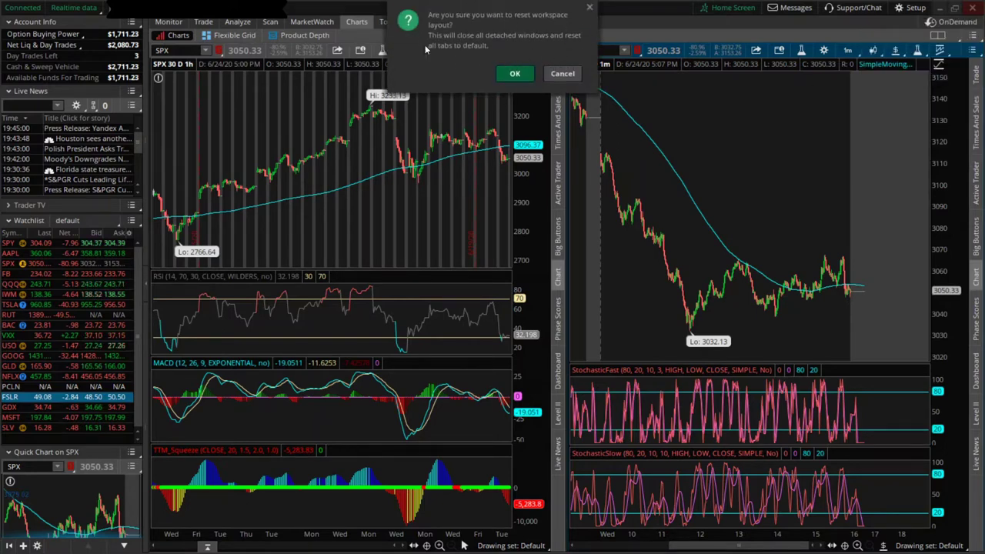
{"action": "left_click", "coordinate": [515, 74]}
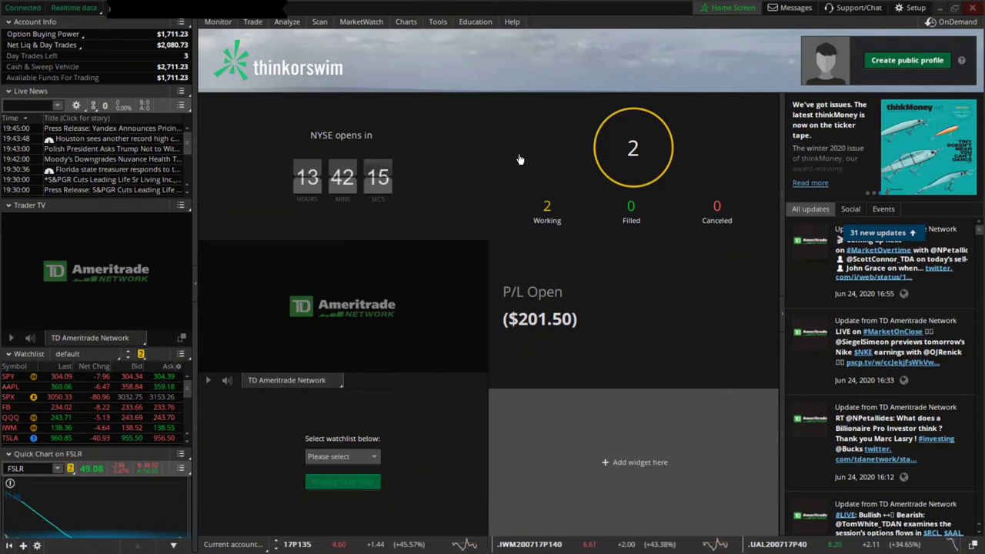
Load the SPX symbol on the Charts page
{"action": "left_click", "coordinate": [407, 22]}
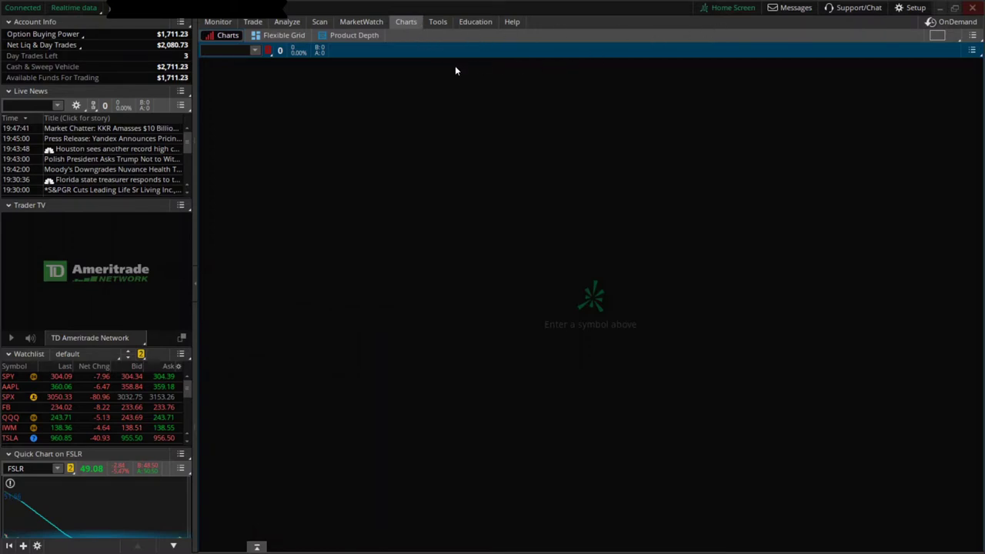
{"action": "type", "text": "SPX"}
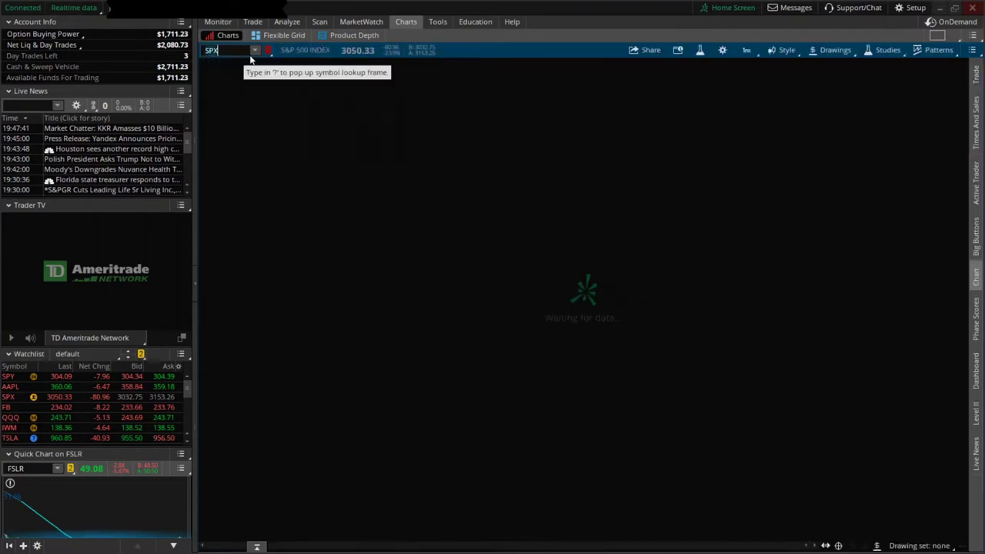
{"action": "key", "text": "Return"}
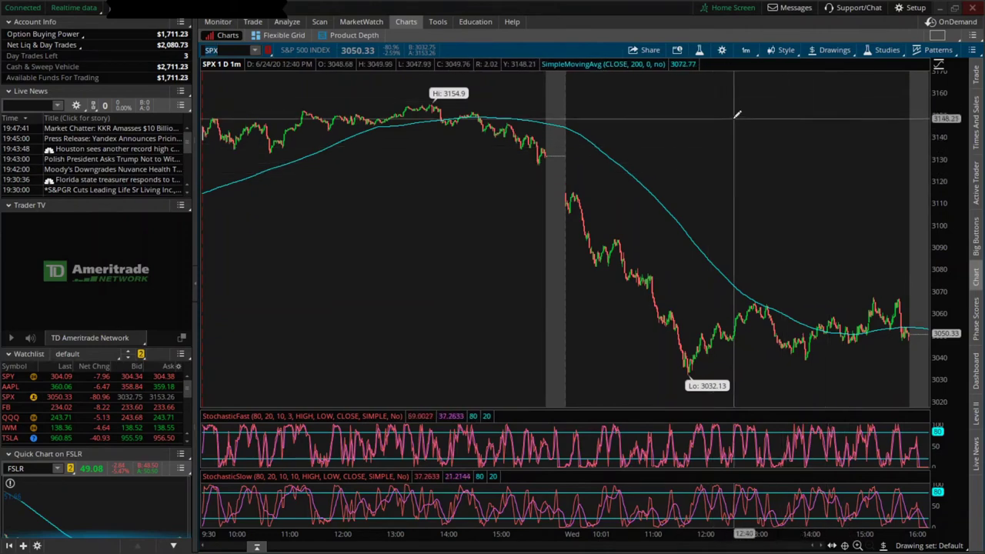
Change the chart grid to eight cells, then to a 1x2 side-by-side layout
{"action": "left_click", "coordinate": [938, 35]}
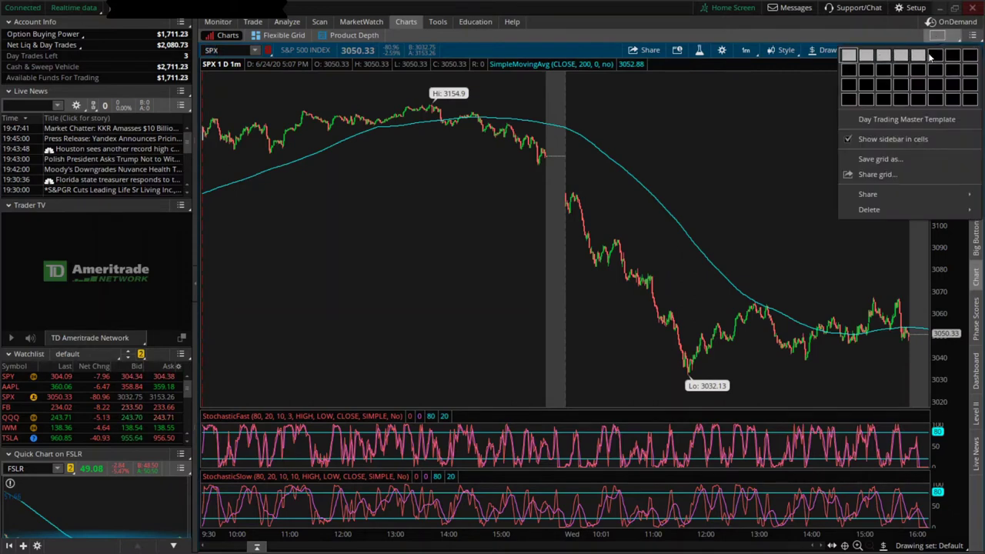
{"action": "left_click", "coordinate": [868, 99]}
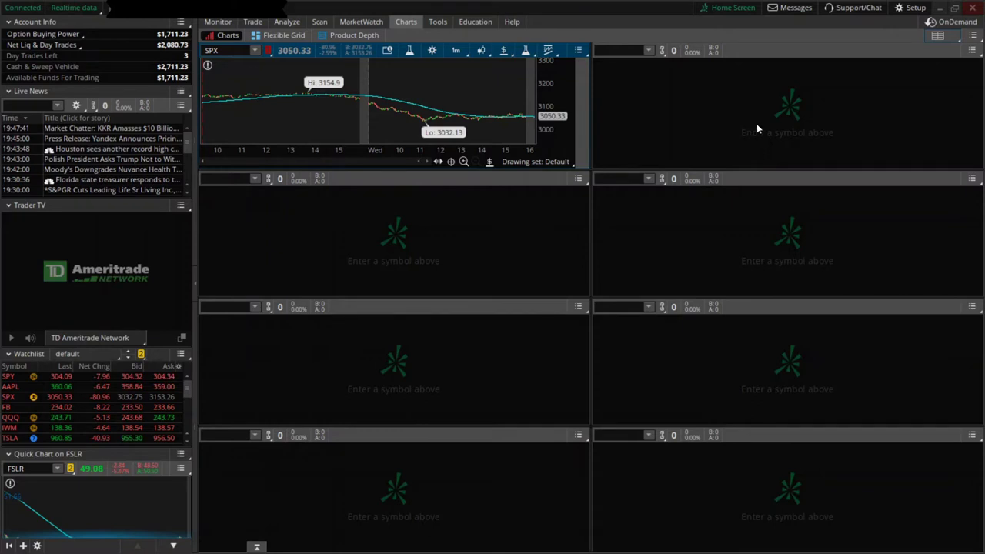
{"action": "left_click", "coordinate": [937, 35]}
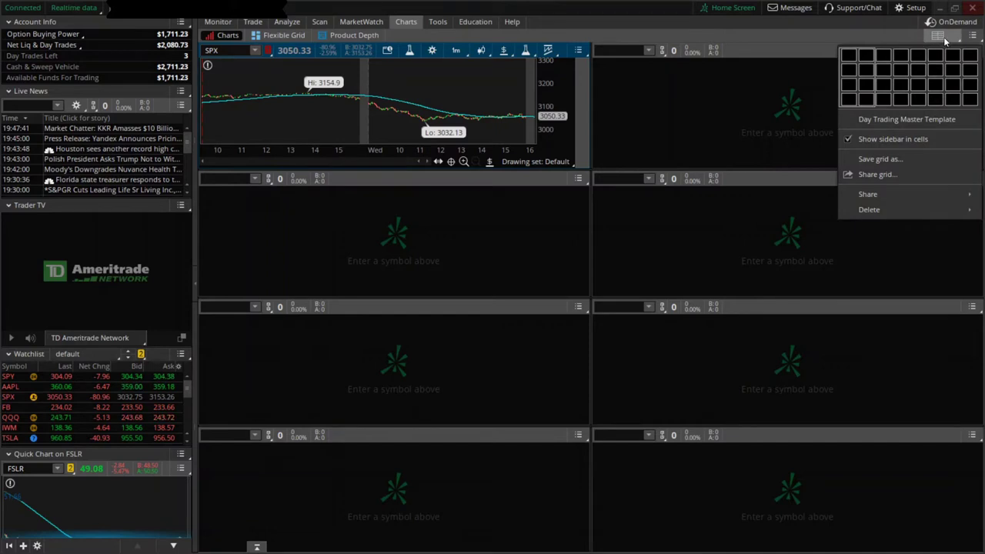
{"action": "left_click", "coordinate": [864, 58]}
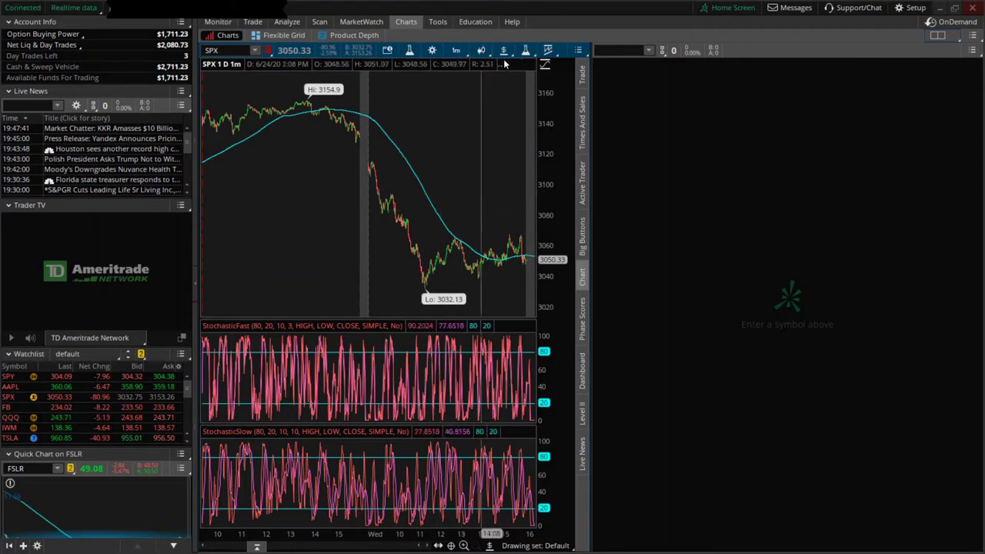
Link the right chart to the Red symbol group
{"action": "left_click", "coordinate": [662, 52]}
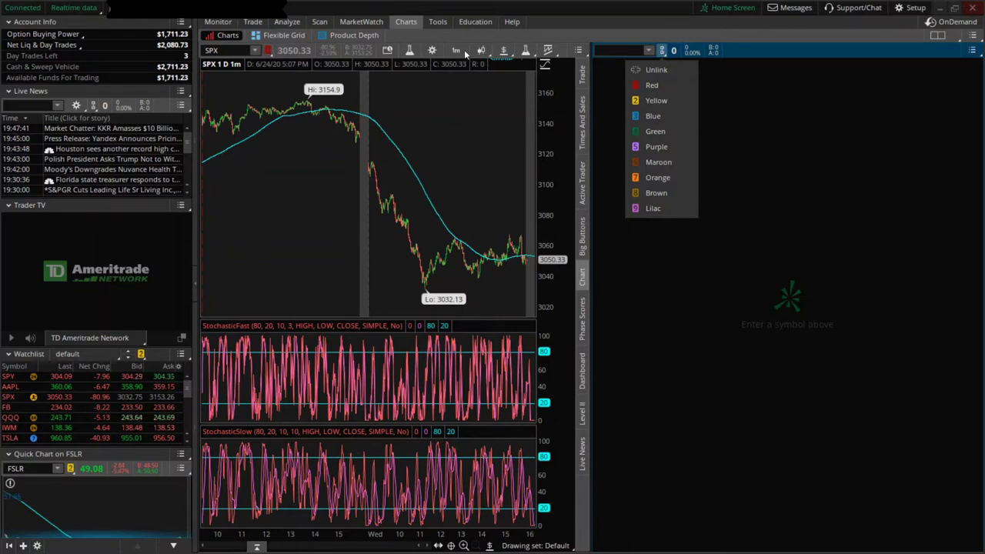
{"action": "left_click", "coordinate": [647, 84]}
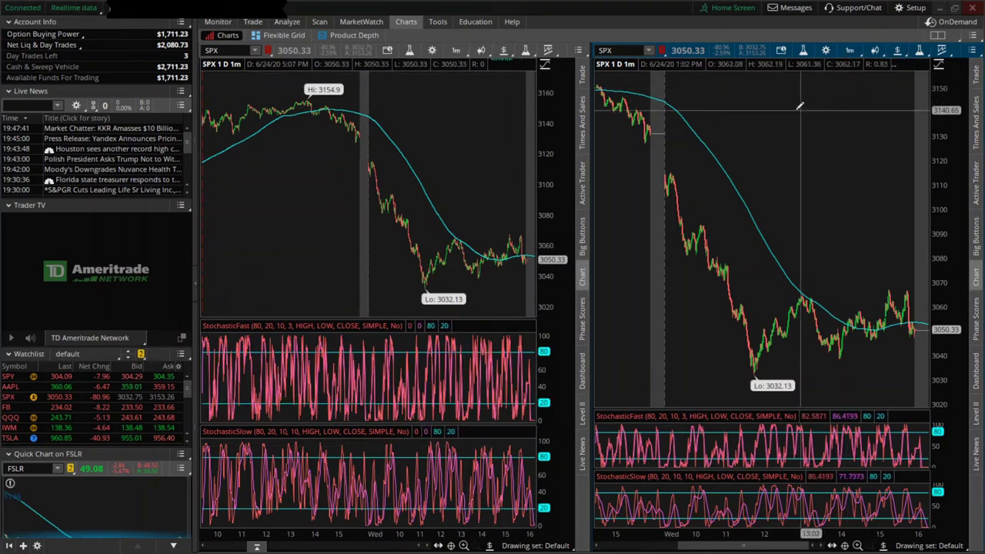
Set the left chart's time frame to 5 D : 5m and reopen its time frame list
{"action": "left_click", "coordinate": [850, 51]}
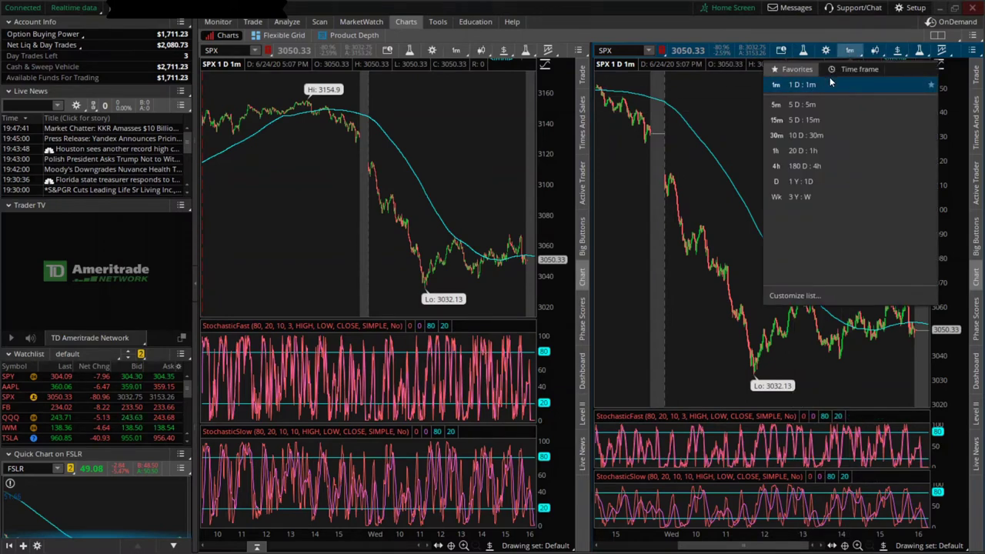
{"action": "left_click", "coordinate": [455, 51]}
{"action": "left_click", "coordinate": [419, 108]}
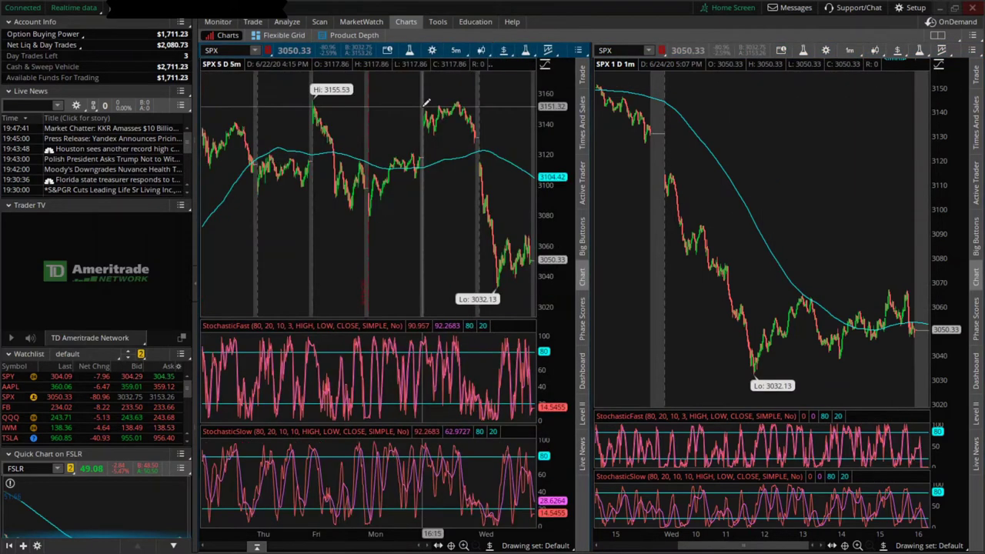
{"action": "left_click", "coordinate": [457, 52]}
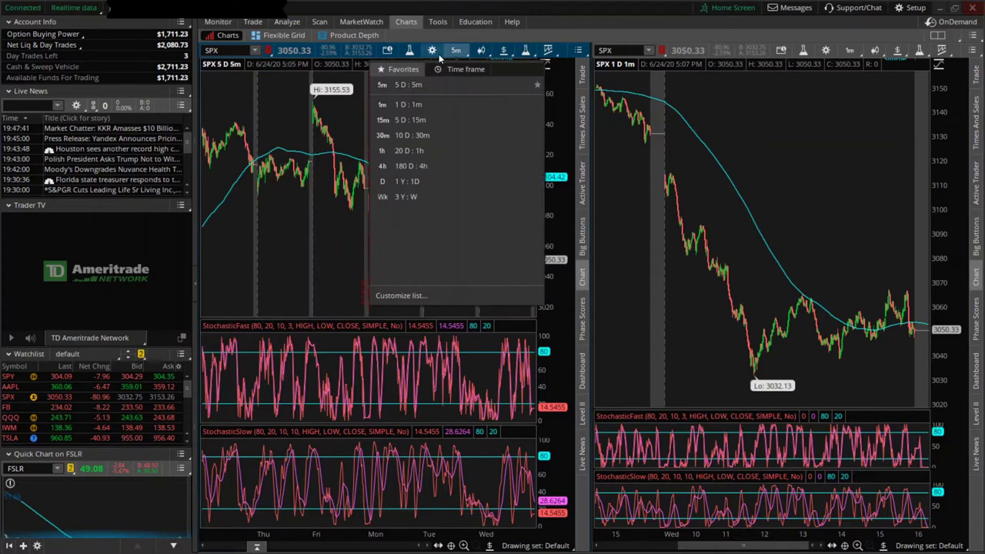
{"action": "left_click", "coordinate": [638, 23]}
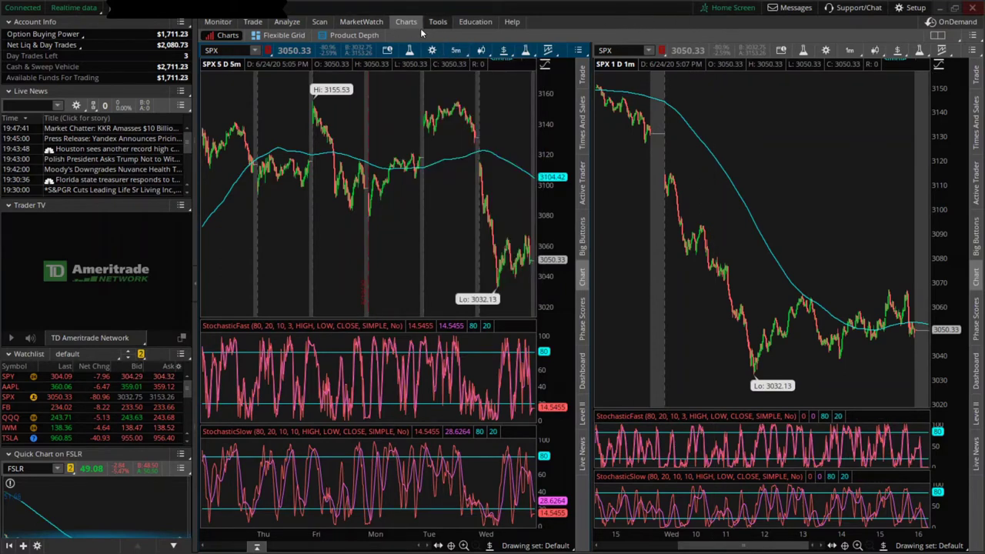
{"action": "left_click", "coordinate": [457, 53]}
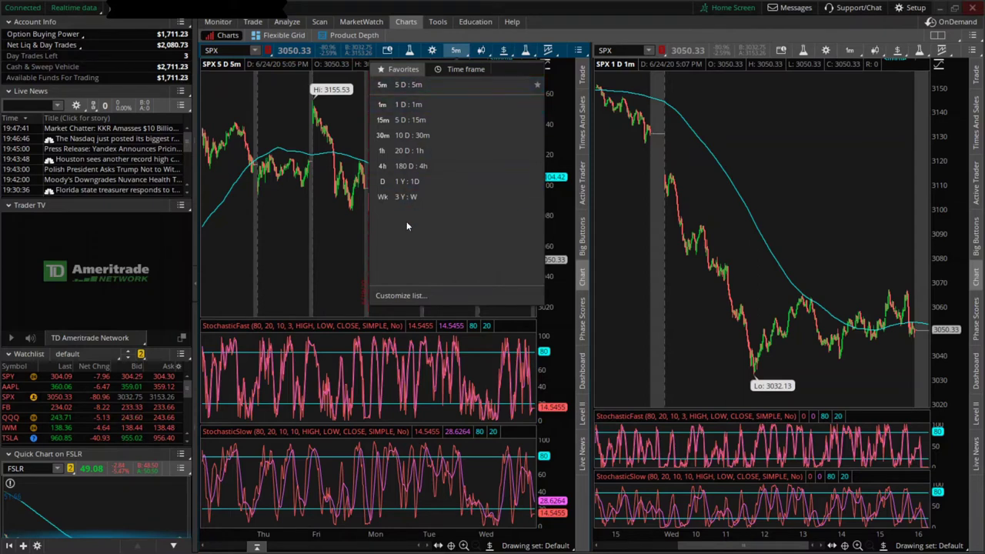
Add an intraday 1 D : 5m favorite time frame
{"action": "left_click", "coordinate": [397, 299]}
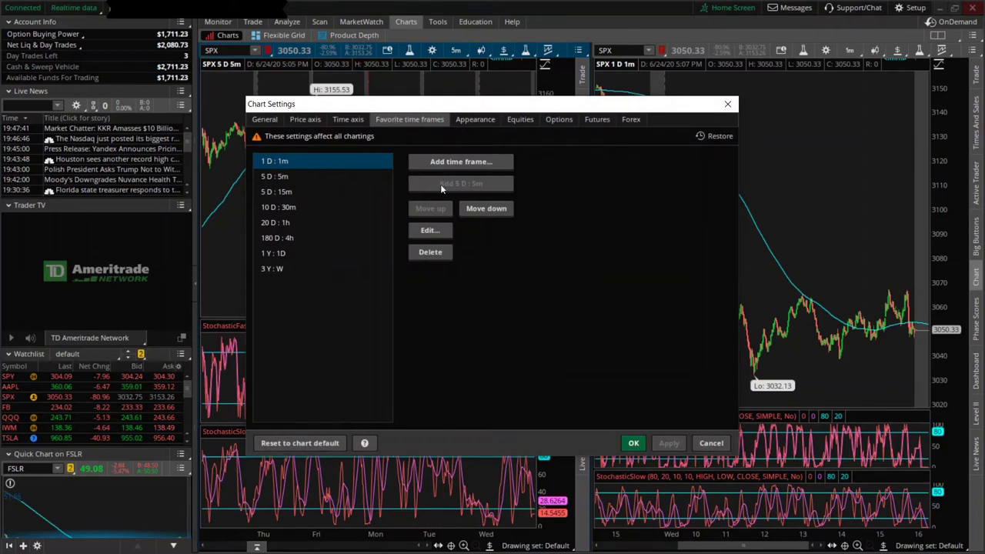
{"action": "left_click", "coordinate": [461, 161]}
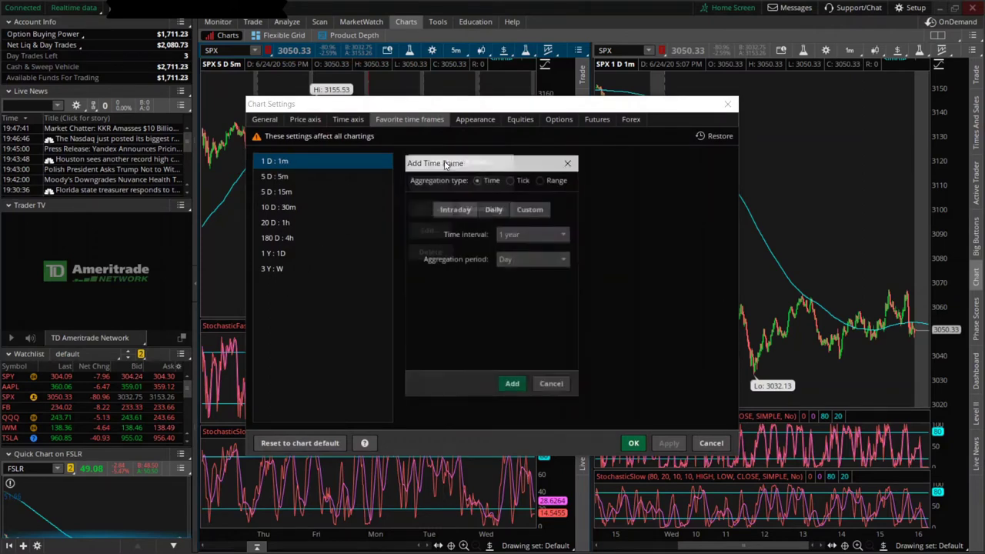
{"action": "left_click", "coordinate": [455, 208]}
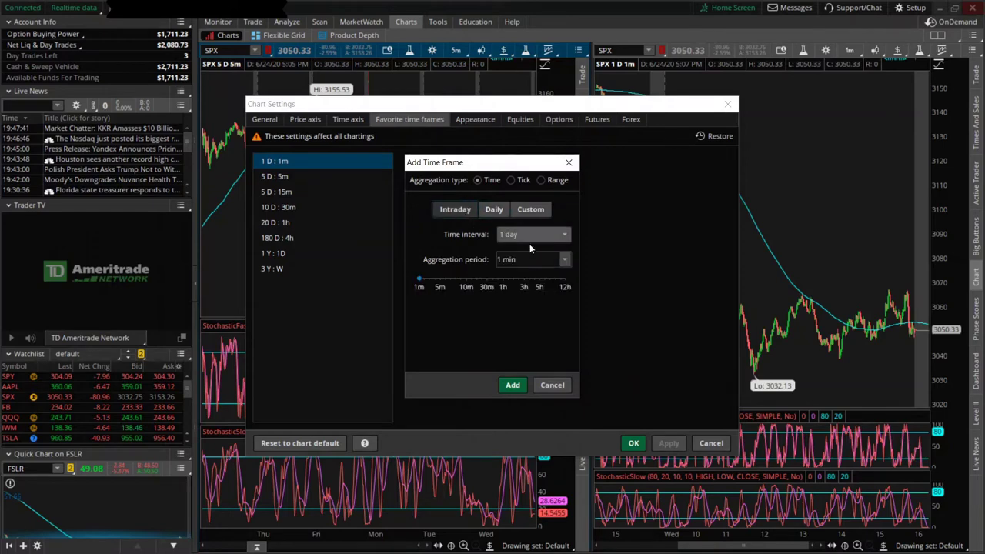
{"action": "left_click", "coordinate": [528, 235]}
{"action": "left_click", "coordinate": [518, 234]}
{"action": "left_click", "coordinate": [499, 259]}
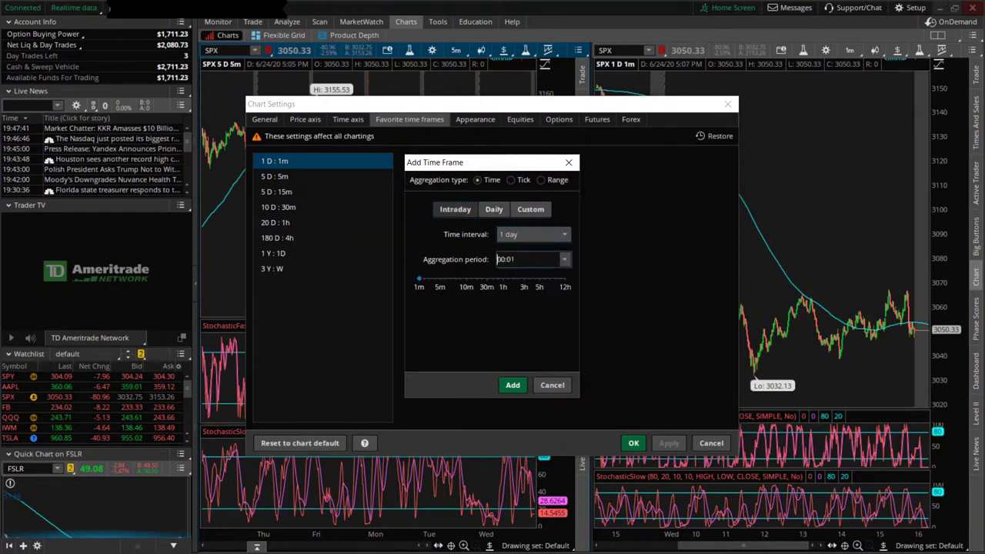
{"action": "left_click", "coordinate": [564, 259]}
{"action": "left_click", "coordinate": [512, 343]}
{"action": "left_click", "coordinate": [513, 385]}
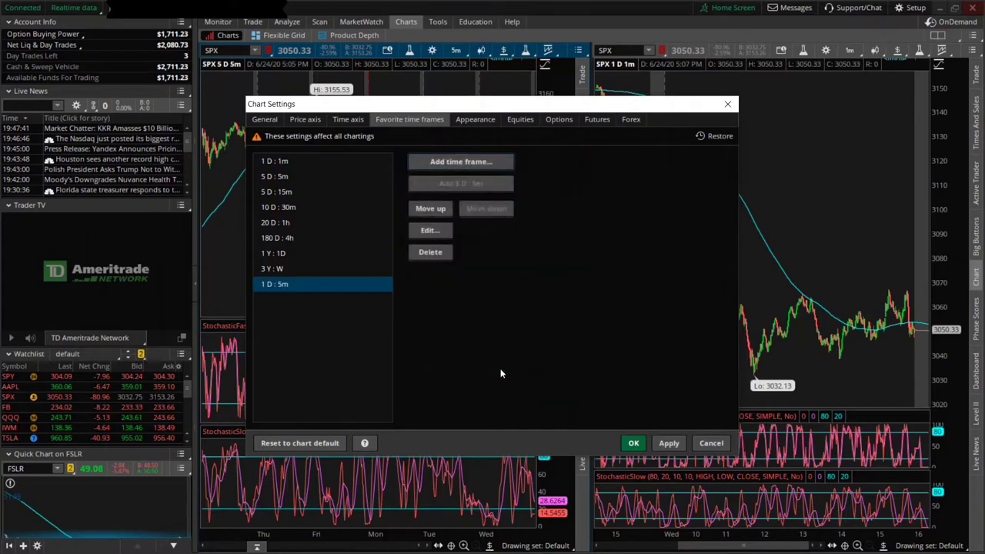
Add a 1 D : 15m favorite, move 1 D : 5m to second place, and apply
{"action": "left_click", "coordinate": [459, 162]}
{"action": "left_click", "coordinate": [453, 209]}
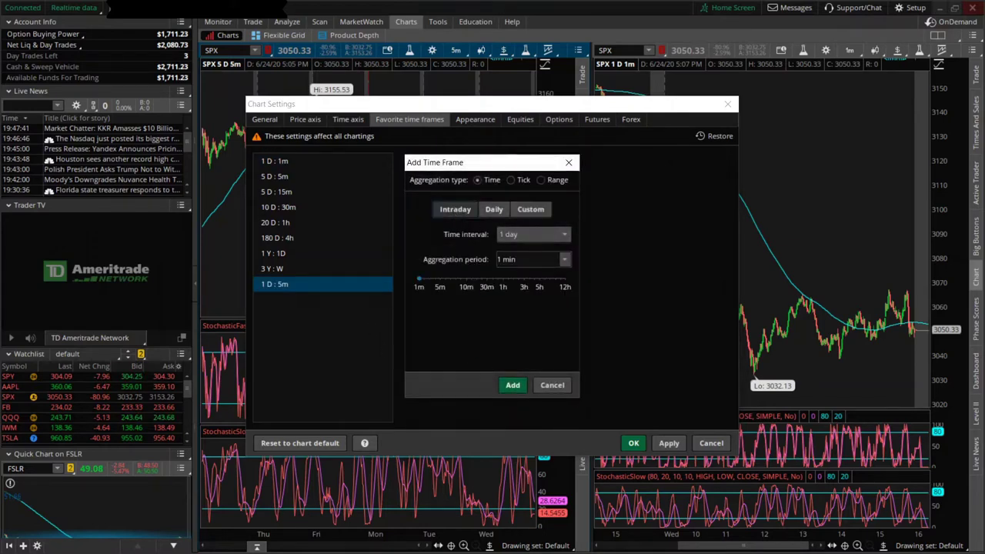
{"action": "left_click", "coordinate": [566, 260]}
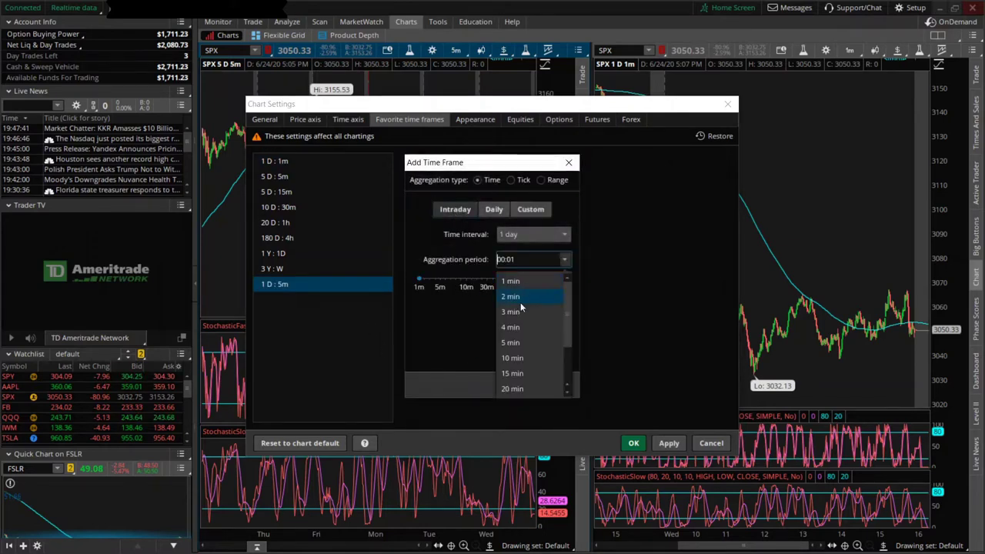
{"action": "left_click", "coordinate": [513, 373]}
{"action": "left_click", "coordinate": [508, 385]}
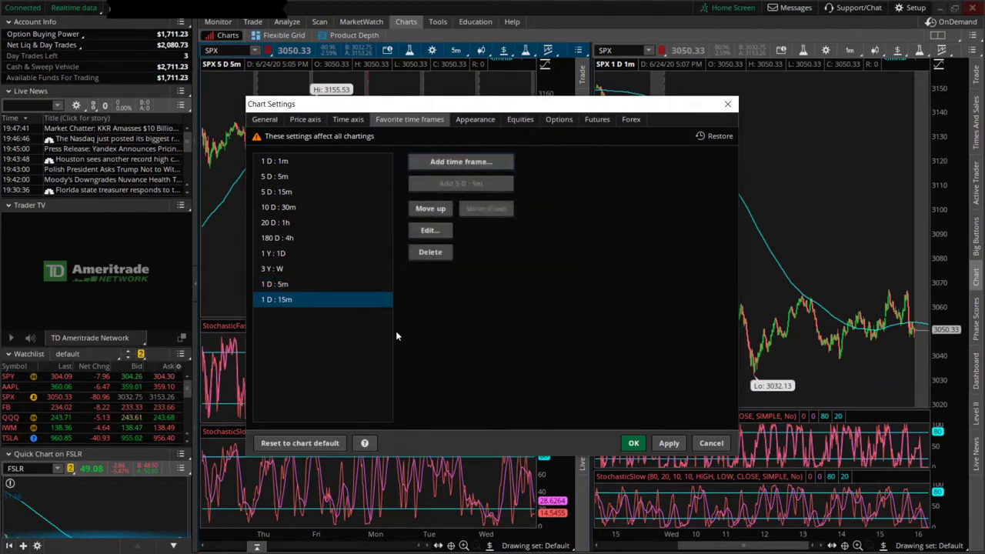
{"action": "left_click_drag", "start_coordinate": [270, 287], "coordinate": [280, 195]}
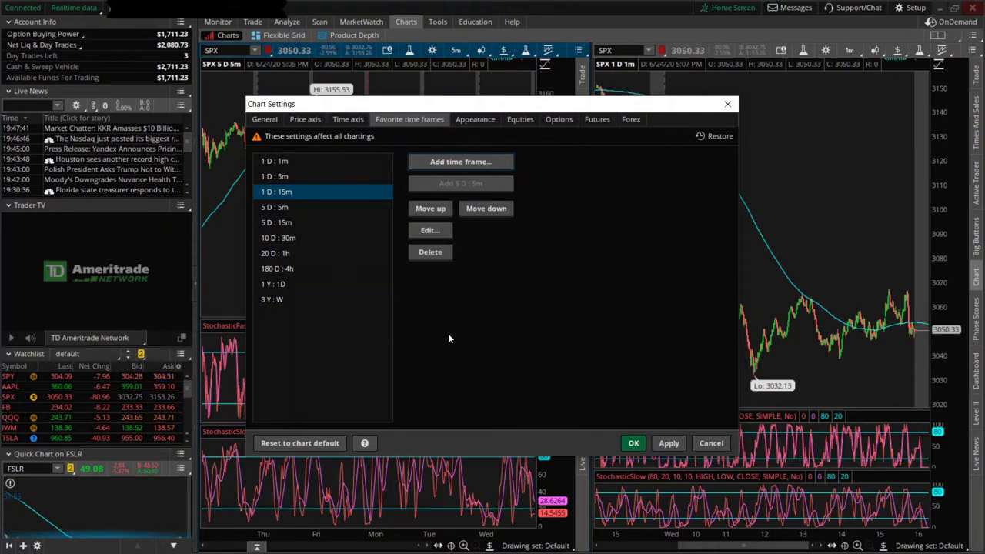
{"action": "left_click", "coordinate": [671, 444]}
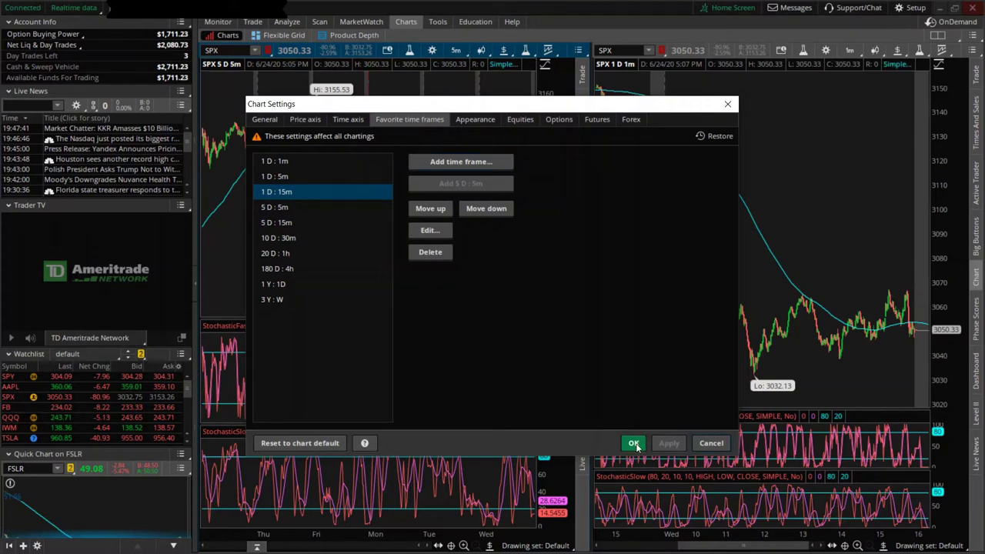
{"action": "left_click", "coordinate": [636, 443]}
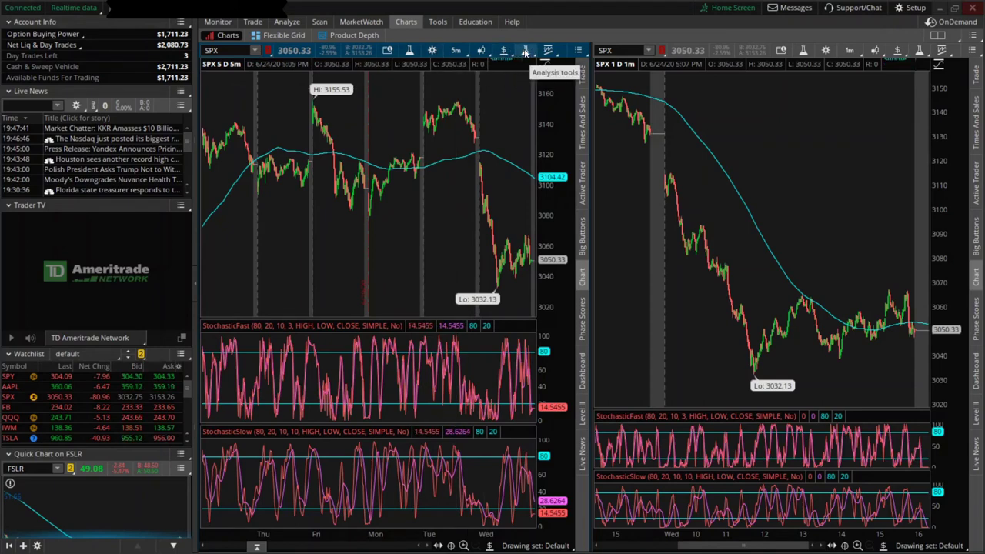
Remove the StochasticFast, StochasticSlow and VolumeAvg studies from the left chart
{"action": "left_click", "coordinate": [526, 50]}
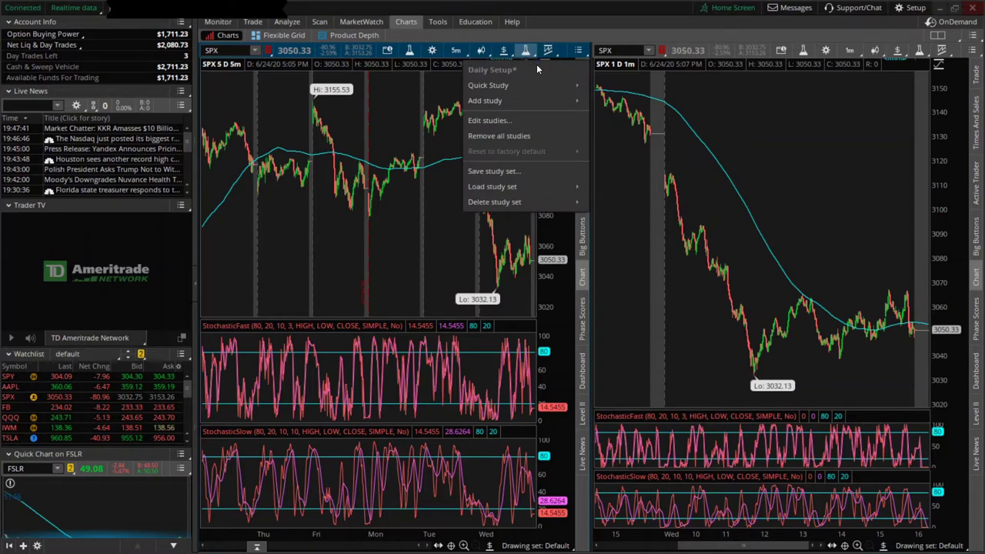
{"action": "left_click", "coordinate": [487, 121]}
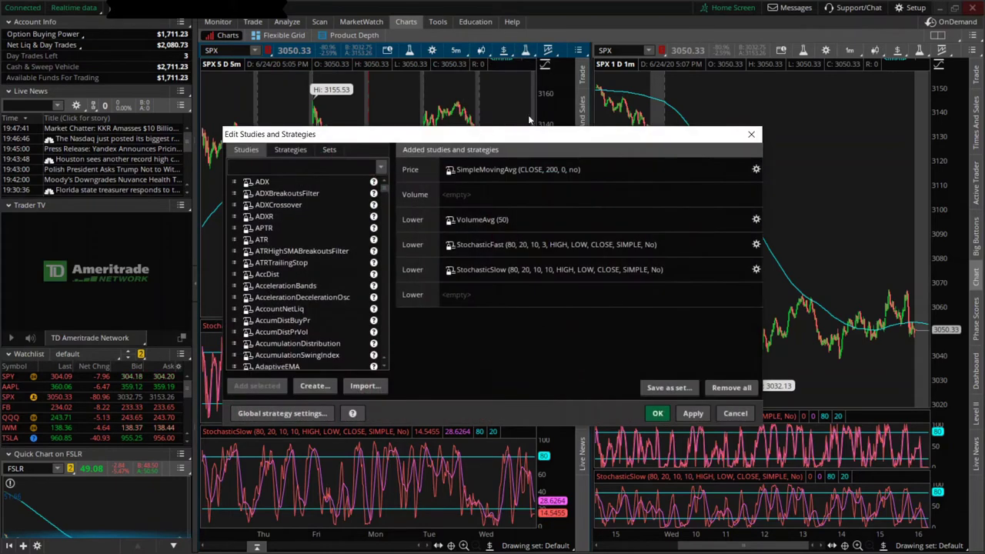
{"action": "left_click", "coordinate": [742, 245]}
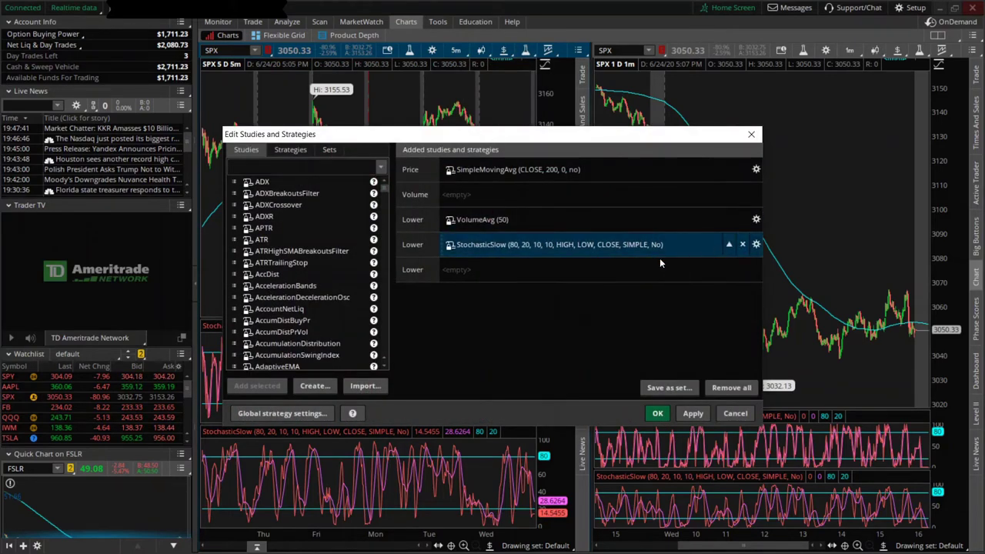
{"action": "left_click", "coordinate": [743, 245]}
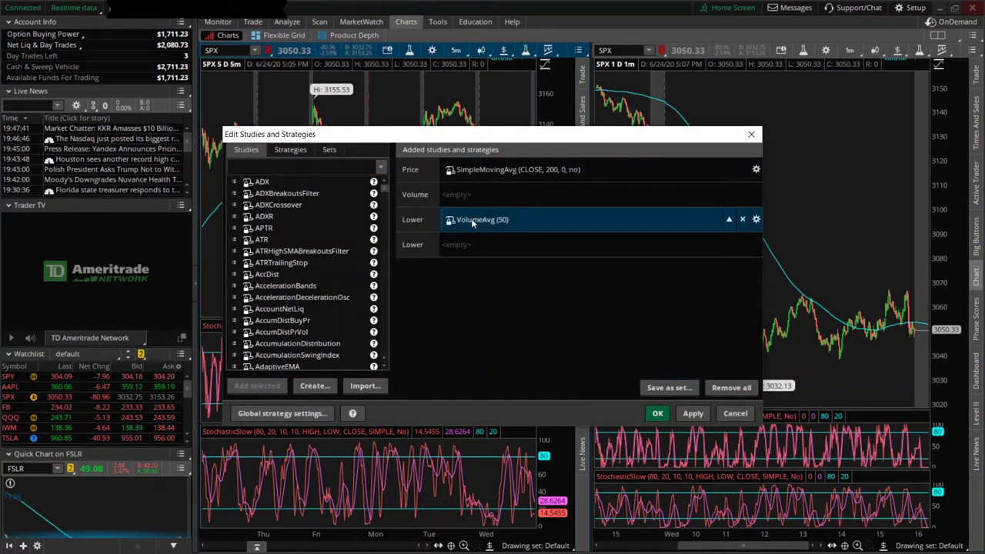
{"action": "left_click", "coordinate": [744, 220]}
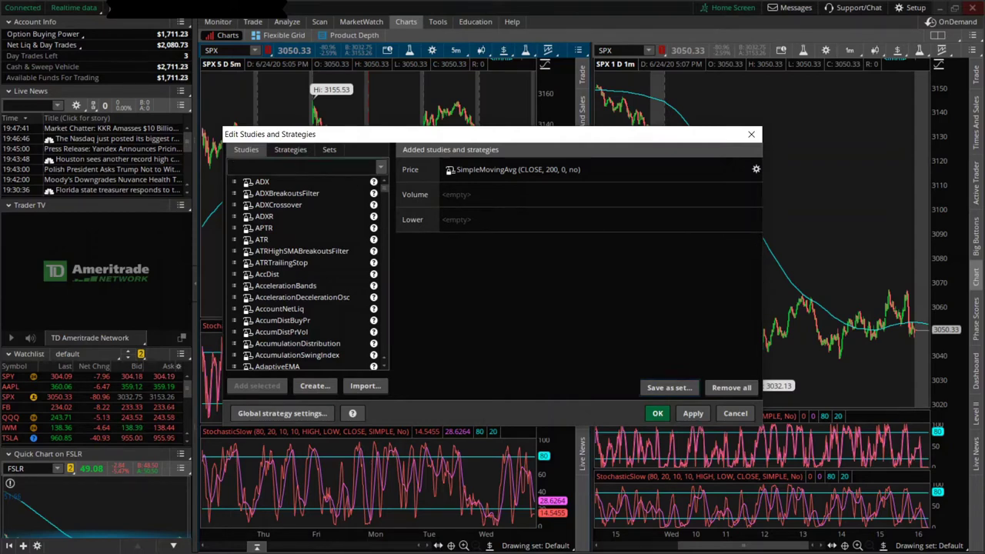
Add the RSI lower study and apply it to the left chart
{"action": "type", "text": "si"}
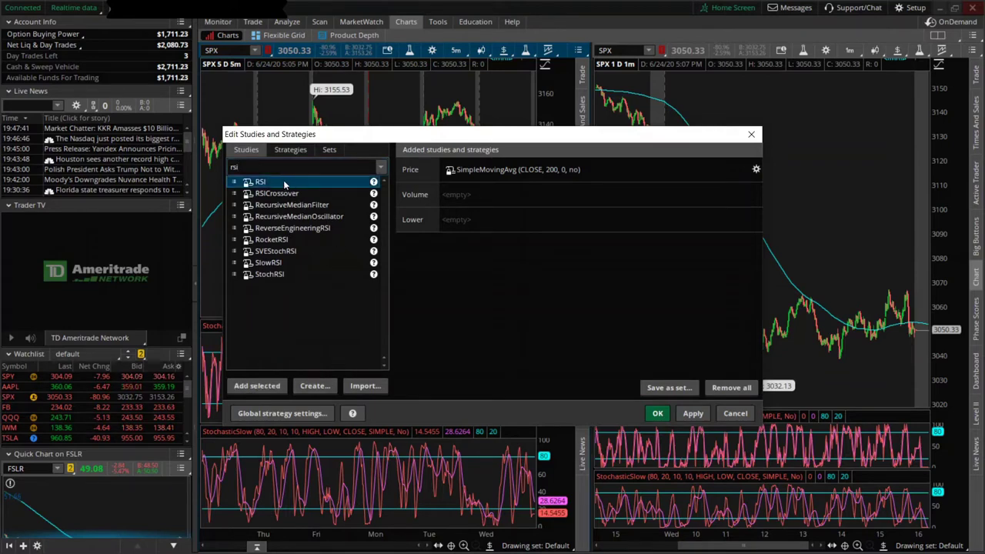
{"action": "double_click", "coordinate": [284, 185]}
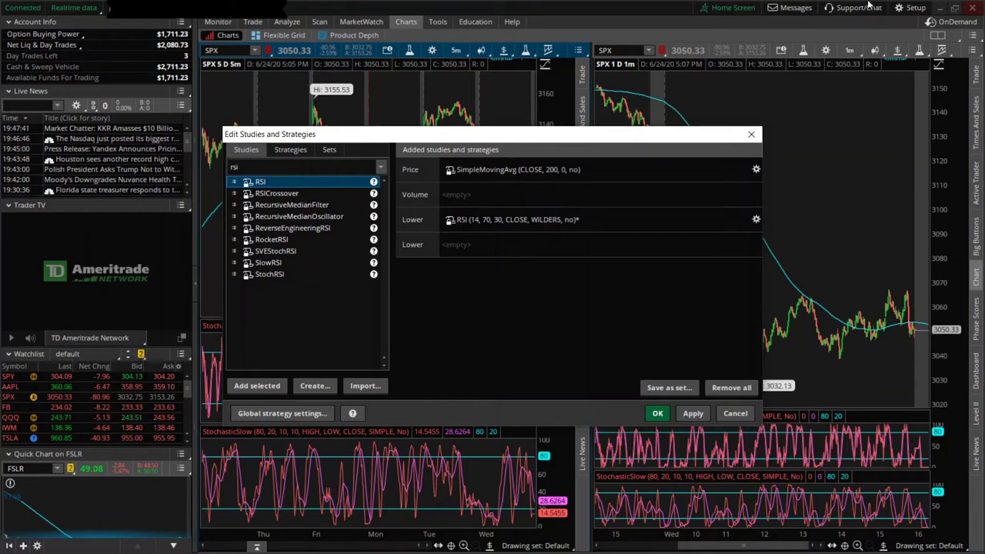
{"action": "left_click", "coordinate": [693, 413]}
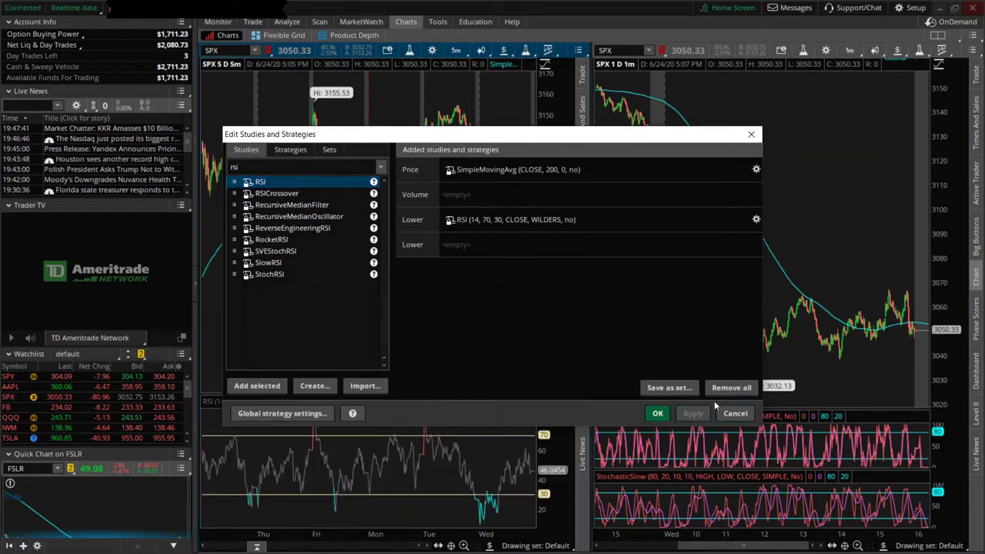
Confirm the study changes with OK, closing Edit Studies and Strategies
{"action": "left_click", "coordinate": [657, 413]}
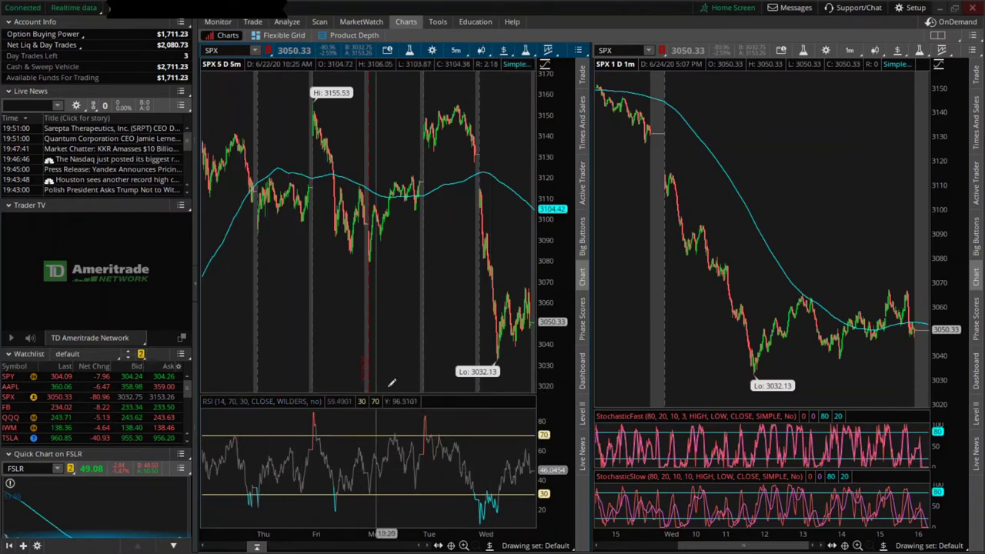
Add the MACD lower study to the left chart from a 'macd' search
{"action": "left_click", "coordinate": [526, 51]}
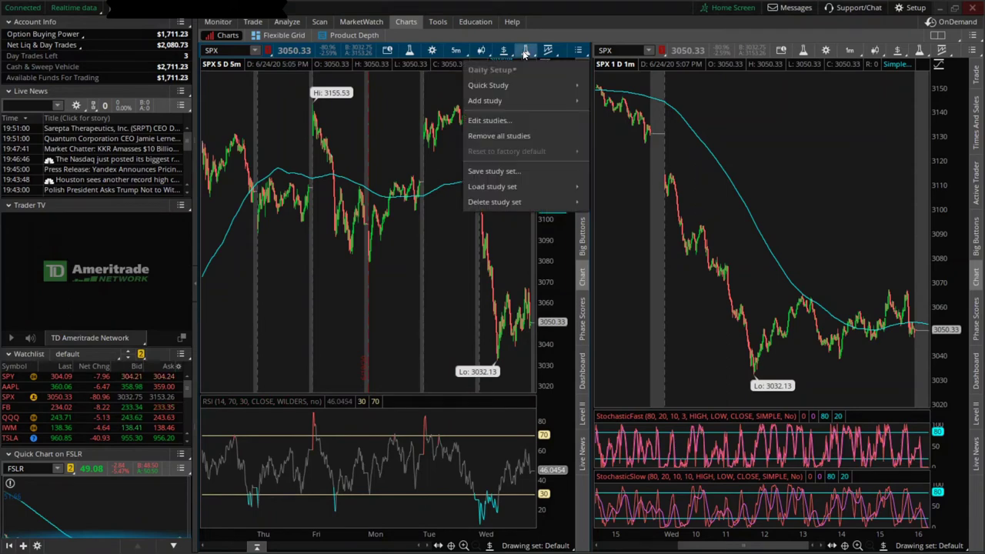
{"action": "left_click", "coordinate": [493, 121]}
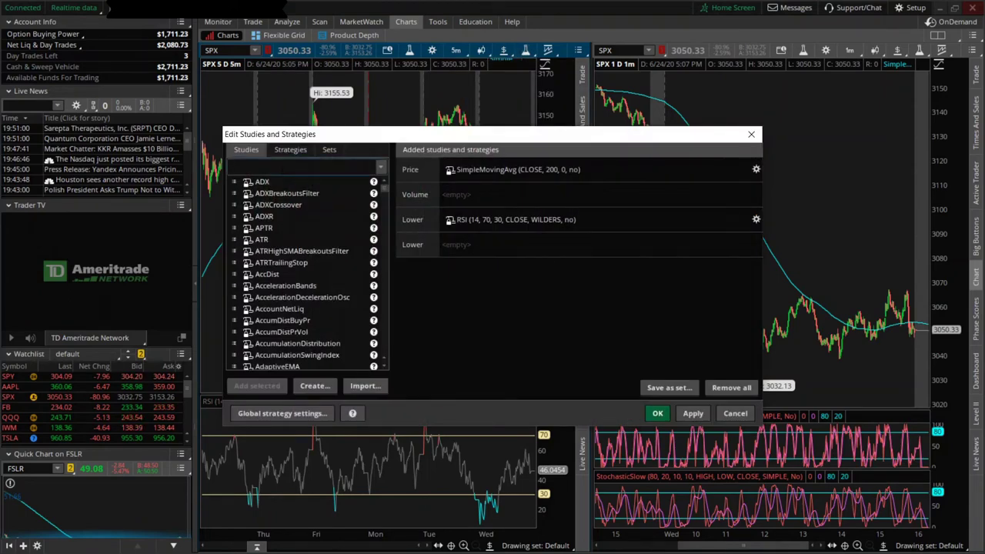
{"action": "type", "text": "macd"}
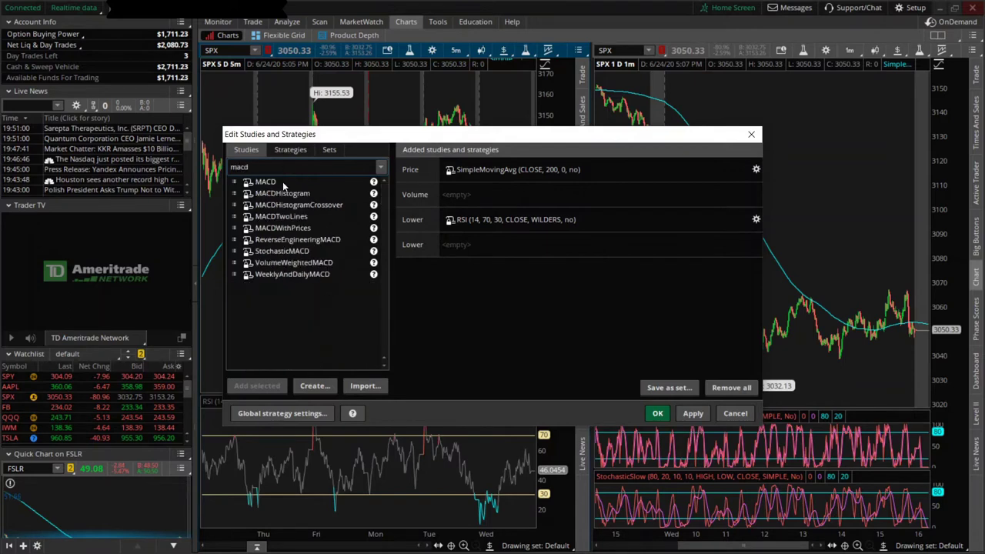
{"action": "left_click", "coordinate": [283, 183]}
{"action": "left_click", "coordinate": [269, 389]}
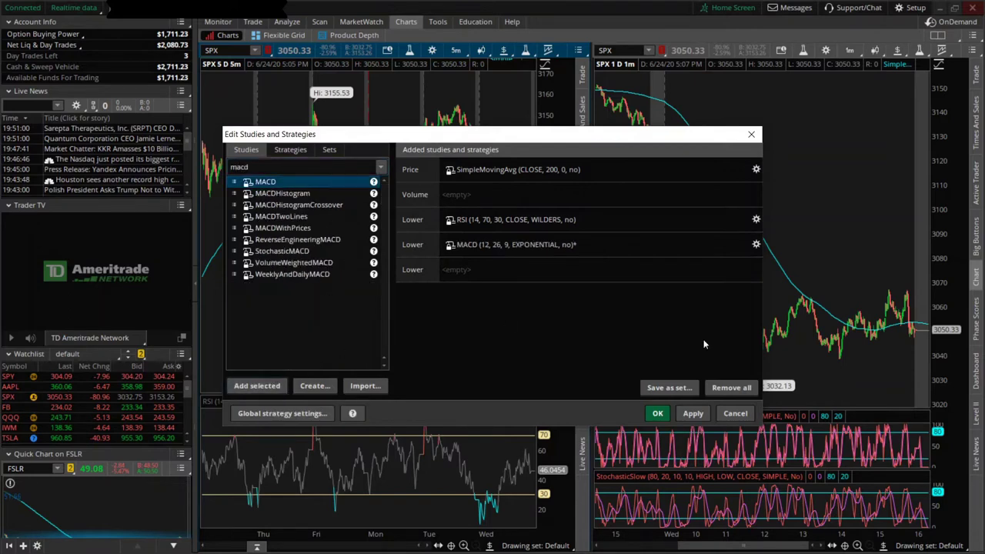
{"action": "left_click", "coordinate": [659, 414]}
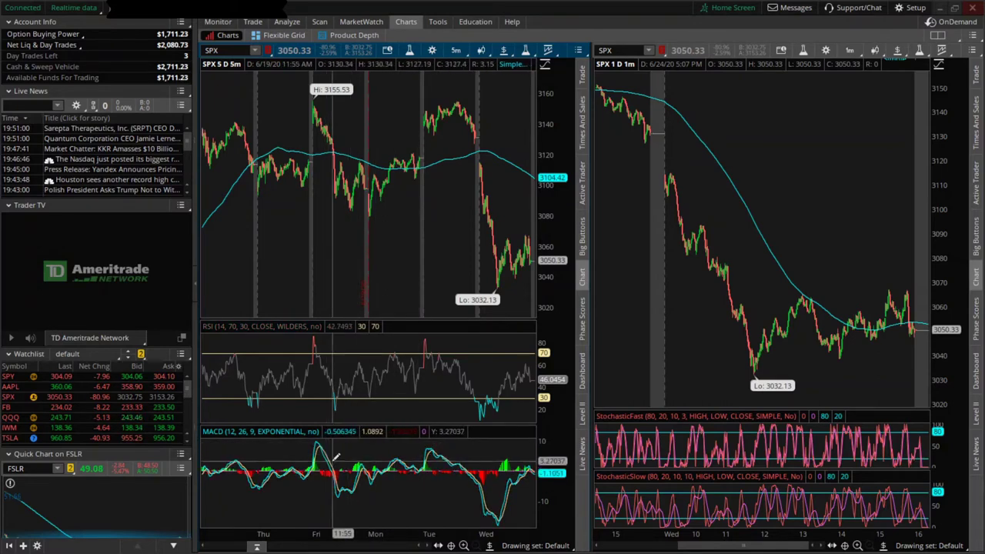
Switch the chart grid to the single-cell layout
{"action": "left_click", "coordinate": [937, 35]}
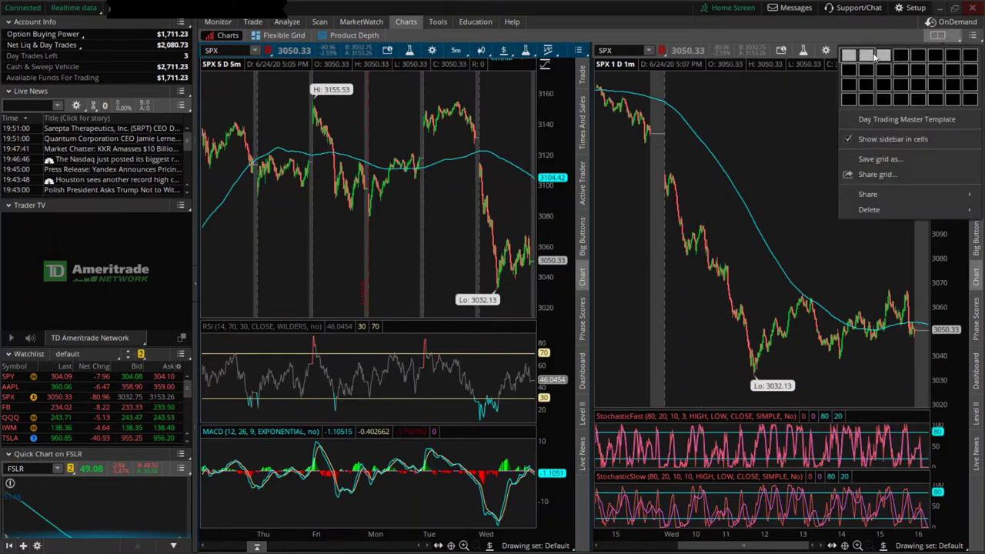
{"action": "left_click", "coordinate": [850, 55]}
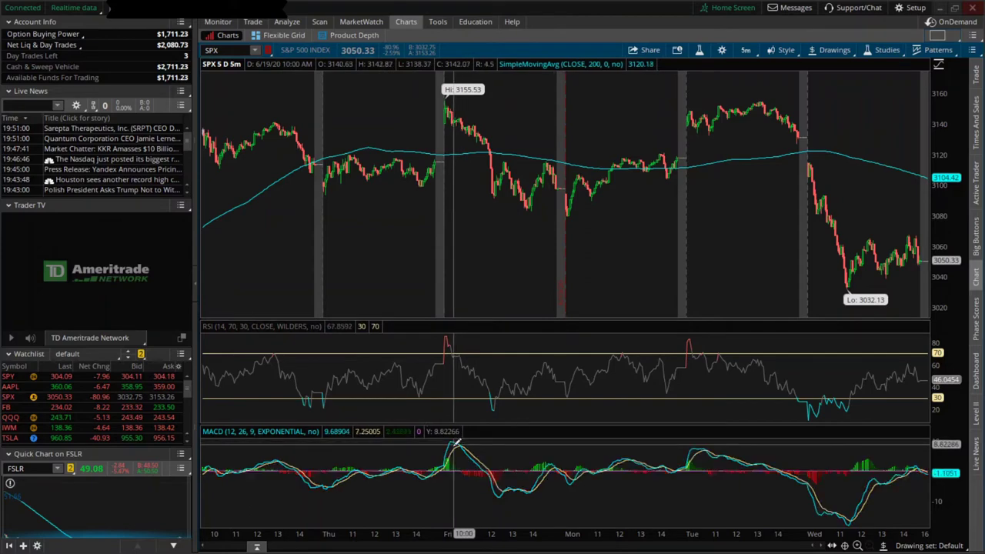
Make Ellipse the active drawing tool from the chart's Drawing Tools
{"action": "left_click", "coordinate": [820, 50]}
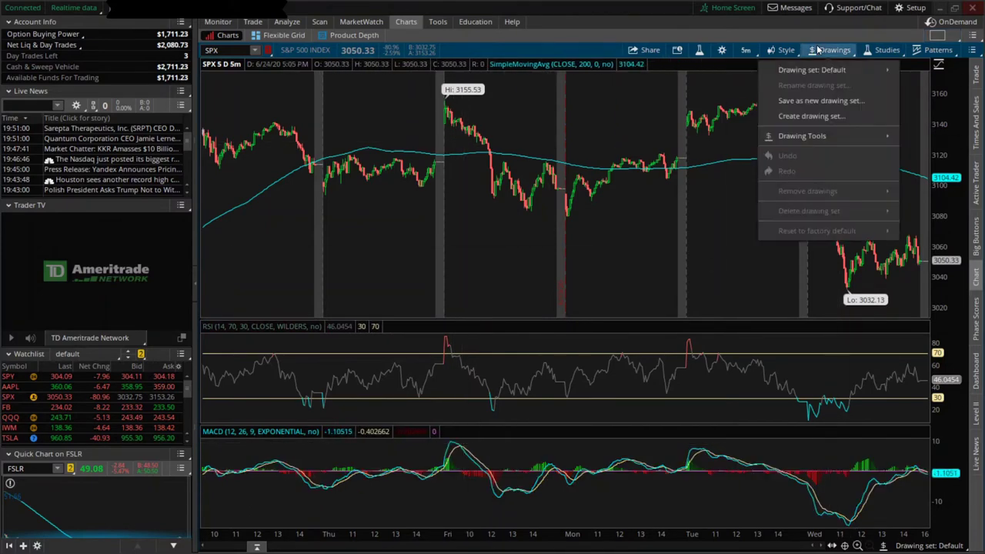
{"action": "mouse_move", "coordinate": [855, 135]}
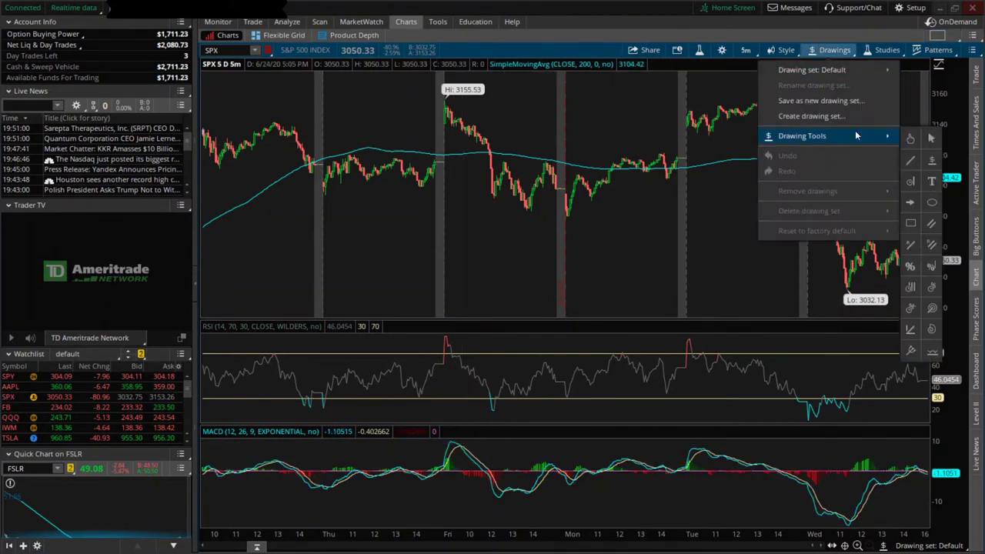
{"action": "left_click", "coordinate": [931, 204]}
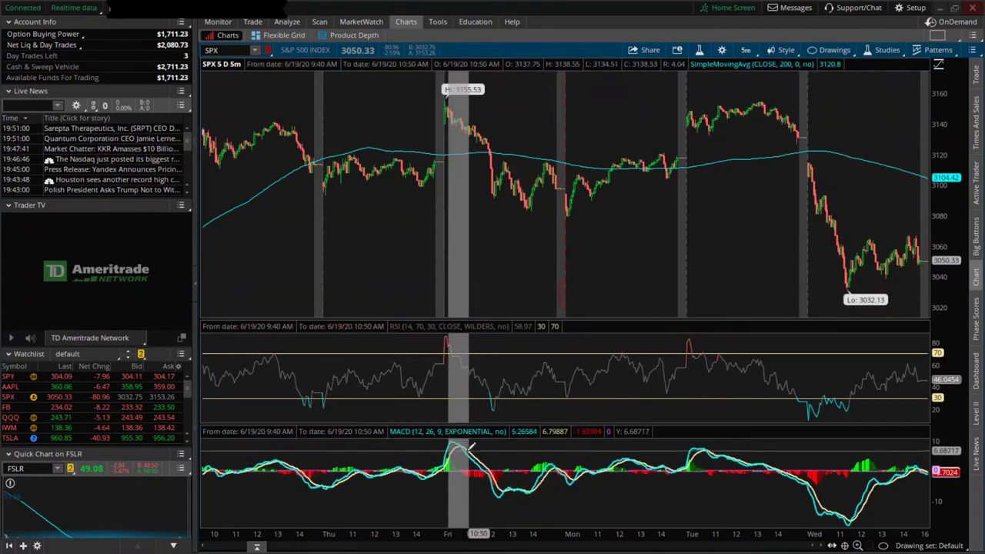
Zoom into Friday morning's candles and the 11:50–15:15 stretch, resetting with Autozoom each time
{"action": "left_click_drag", "start_coordinate": [471, 445], "coordinate": [469, 447]}
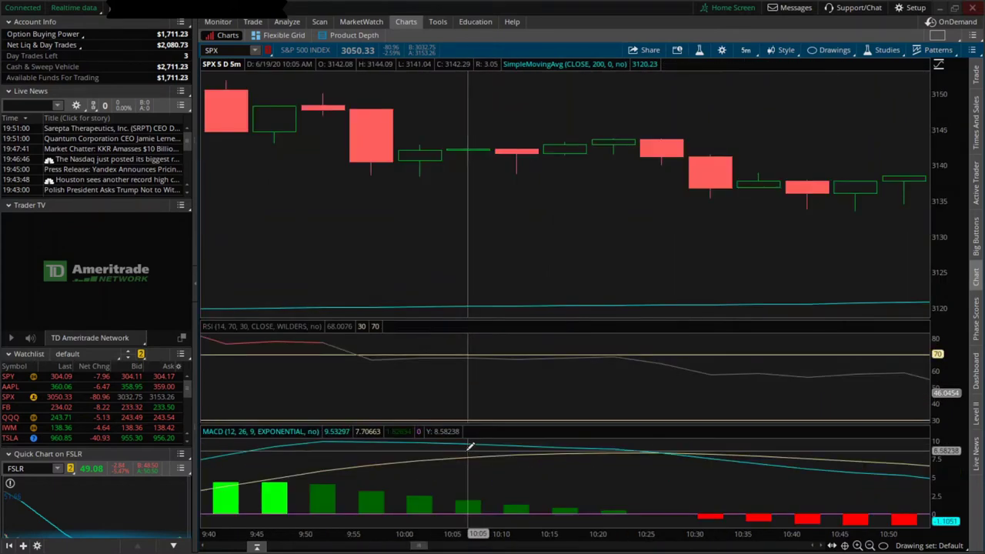
{"action": "right_click", "coordinate": [674, 468]}
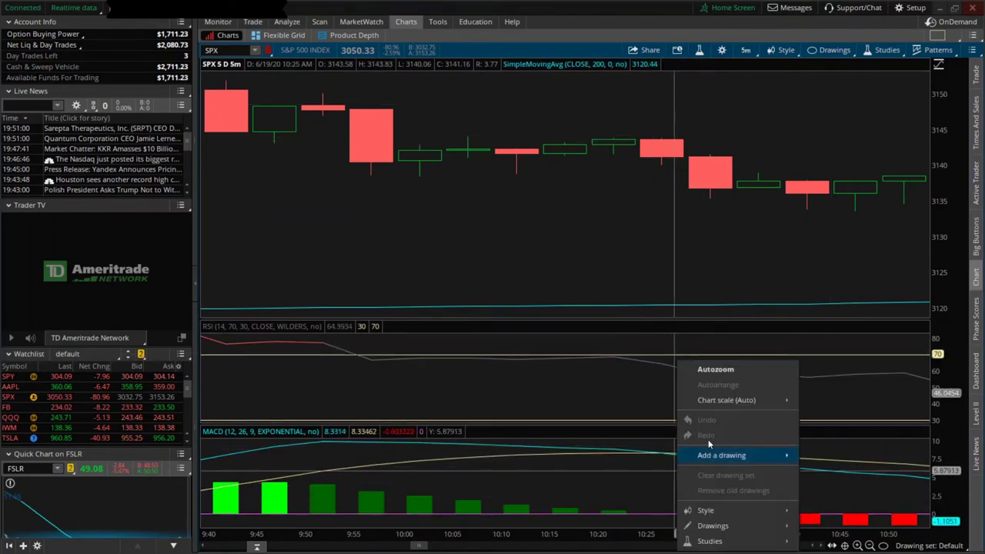
{"action": "left_click", "coordinate": [707, 370]}
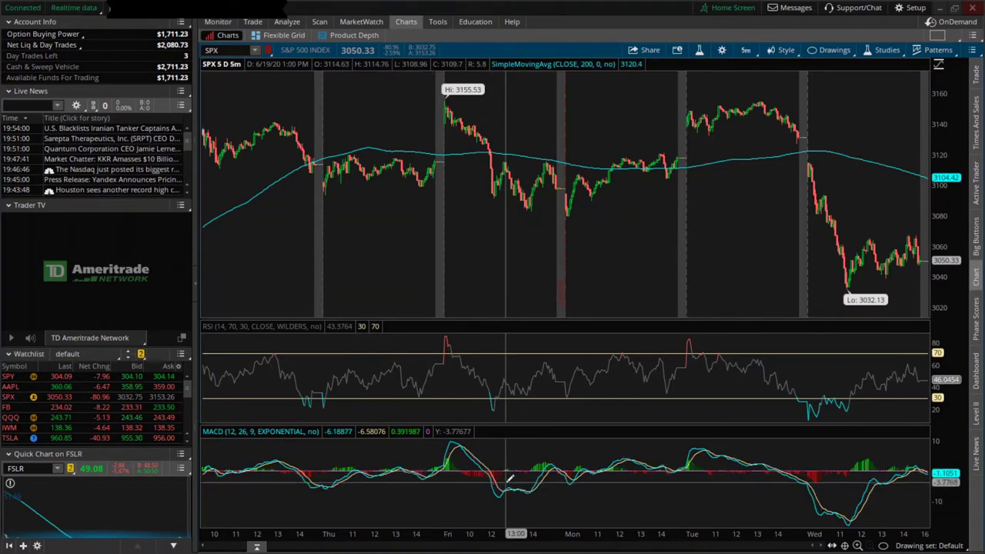
{"action": "left_click_drag", "start_coordinate": [485, 483], "coordinate": [549, 483]}
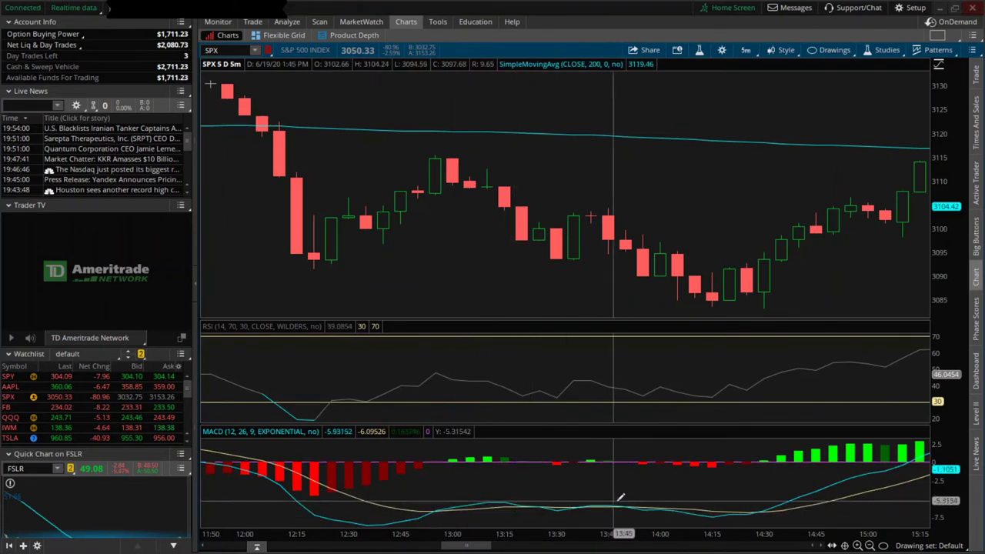
{"action": "right_click", "coordinate": [591, 485]}
{"action": "left_click", "coordinate": [634, 376]}
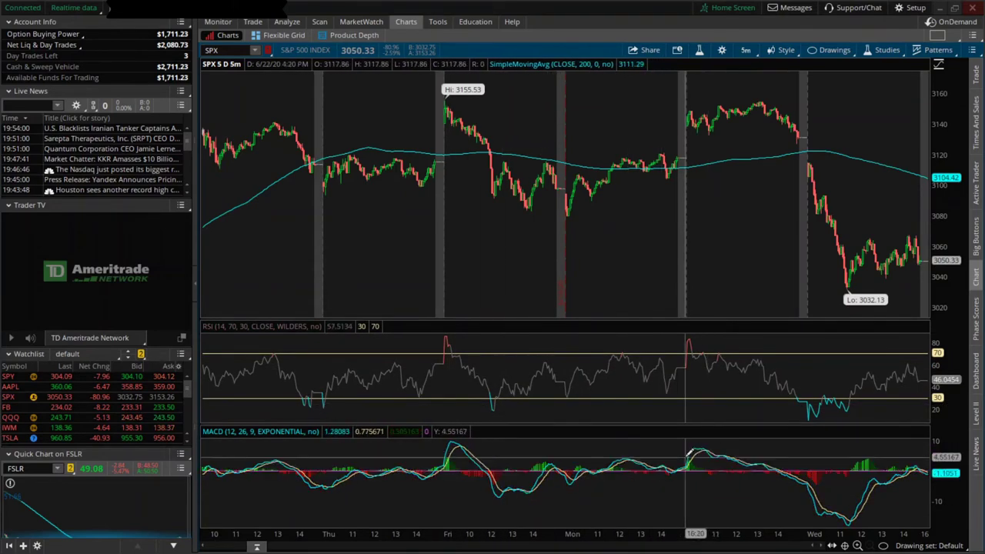
Split the workspace into two chart cells, linking the right cell to load SPX
{"action": "left_click", "coordinate": [936, 38]}
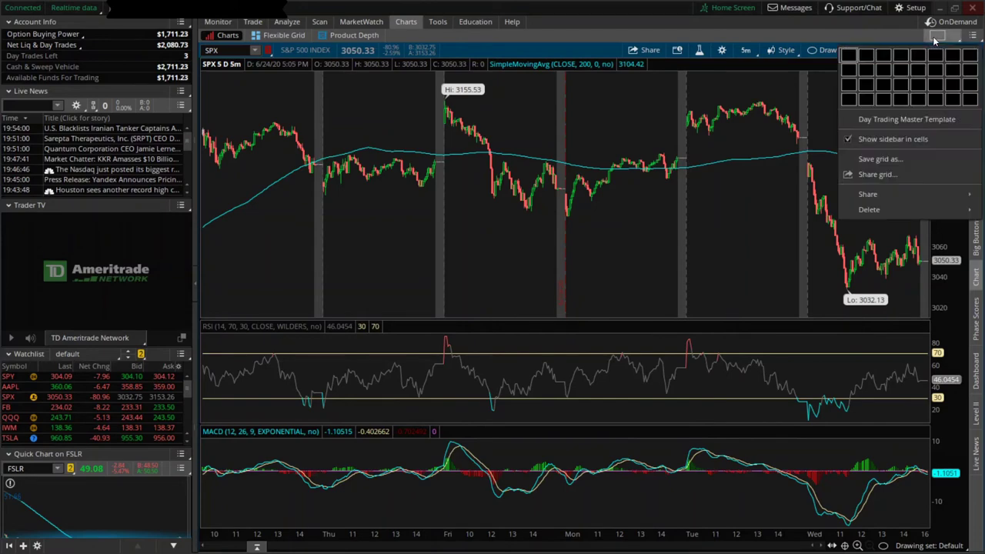
{"action": "left_click", "coordinate": [872, 55]}
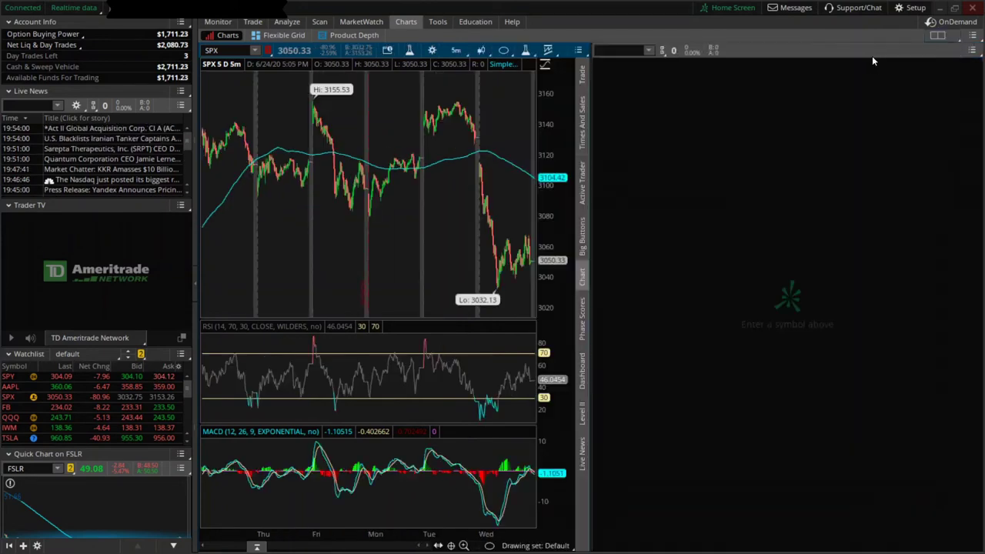
{"action": "left_click", "coordinate": [661, 51]}
{"action": "left_click", "coordinate": [641, 88]}
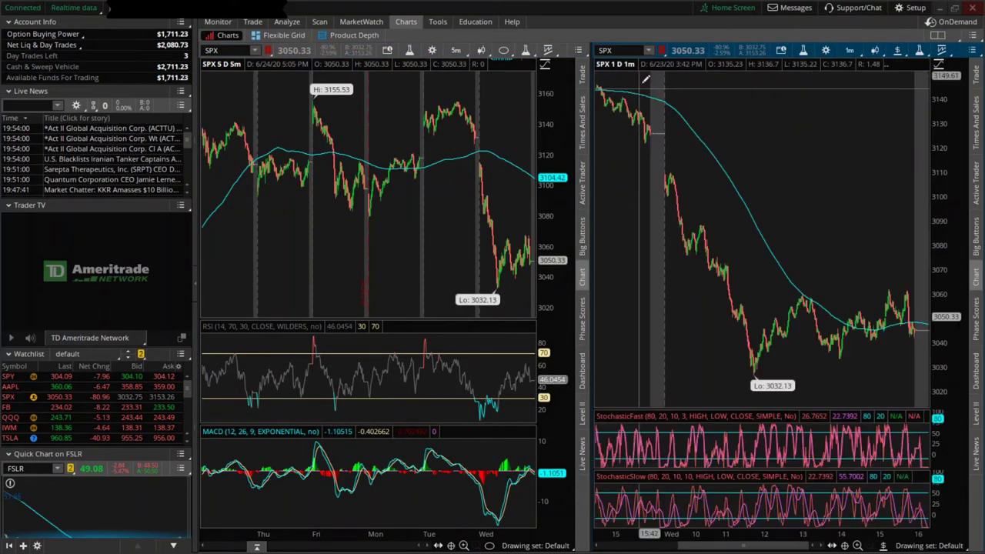
Add the TTM_Squeeze study to the left chart in Edit Studies and apply it
{"action": "left_click", "coordinate": [527, 52]}
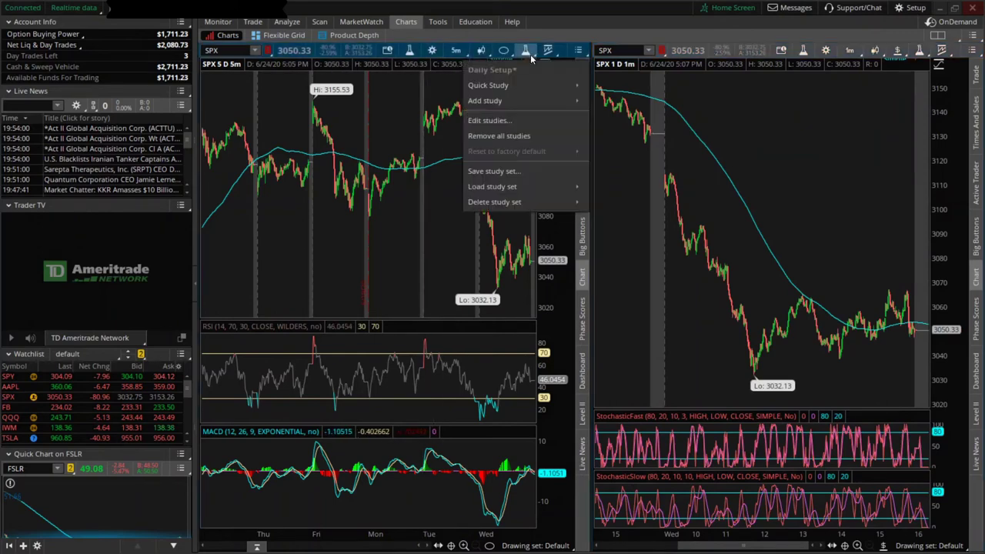
{"action": "left_click", "coordinate": [485, 121]}
{"action": "type", "text": "ttm"}
{"action": "left_click", "coordinate": [291, 208]}
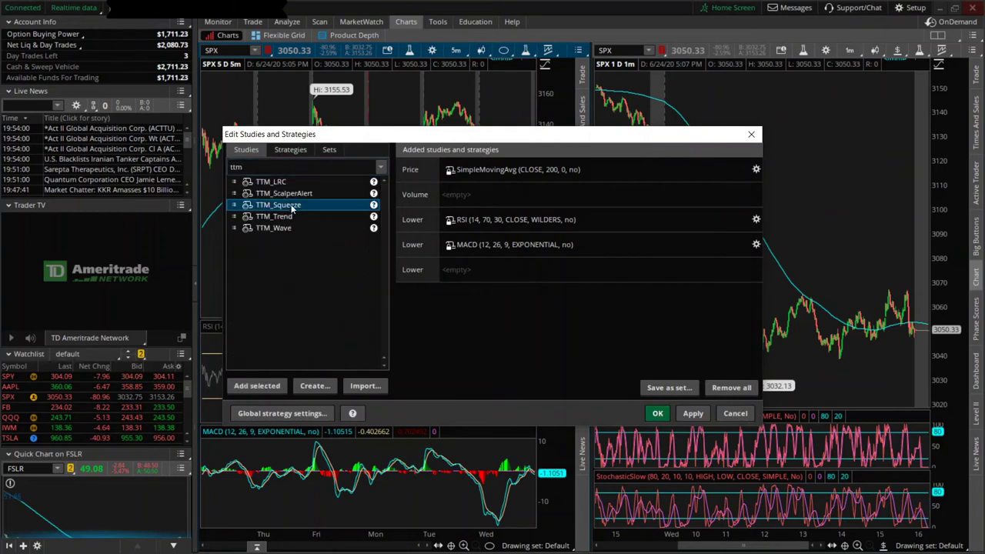
{"action": "left_click", "coordinate": [264, 385]}
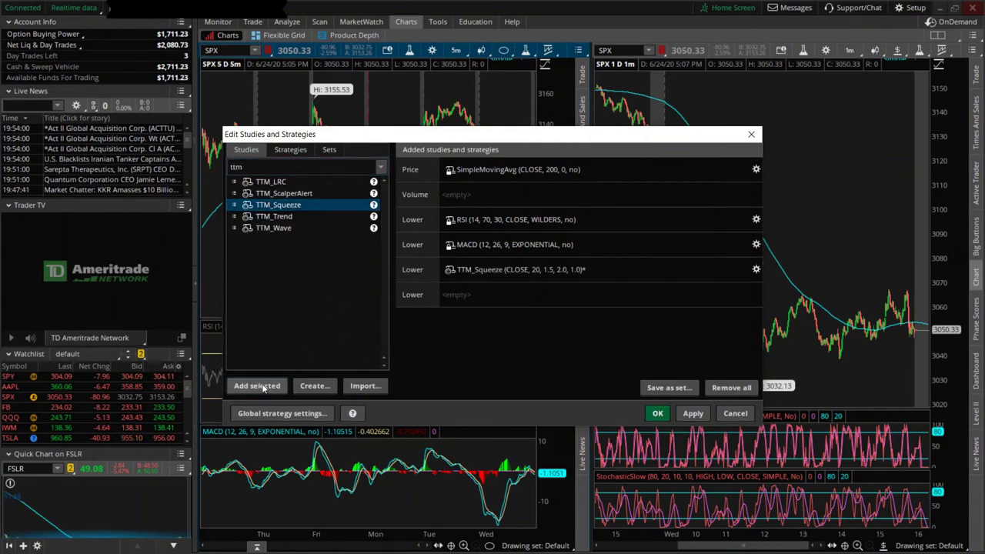
{"action": "left_click", "coordinate": [692, 414]}
{"action": "left_click", "coordinate": [657, 413]}
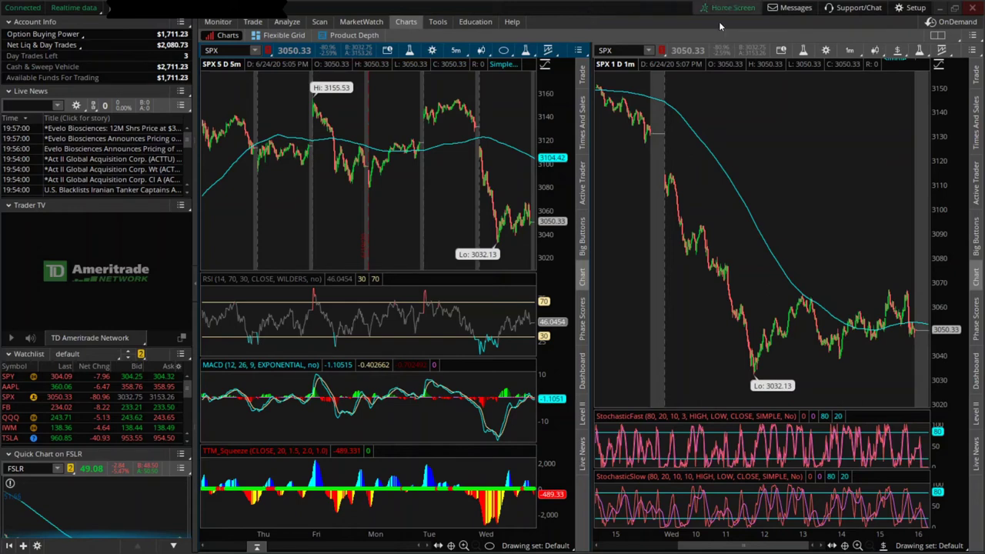
Open the Education tab's Learning Center and scroll through New Release, guides, Featured and thinkMoney sections
{"action": "left_click", "coordinate": [474, 21]}
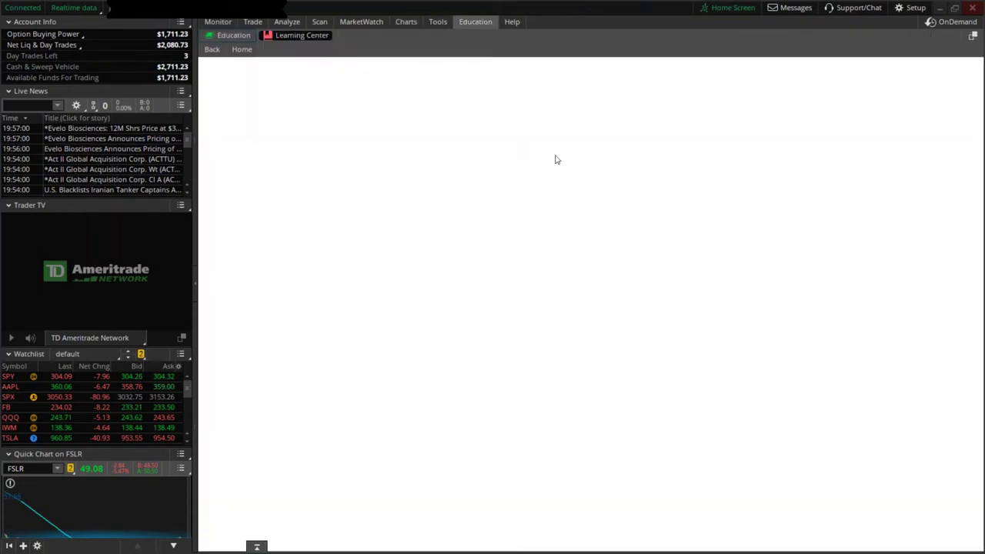
{"action": "scroll", "coordinate": [462, 238], "scroll_direction": "down", "scroll_amount": 3}
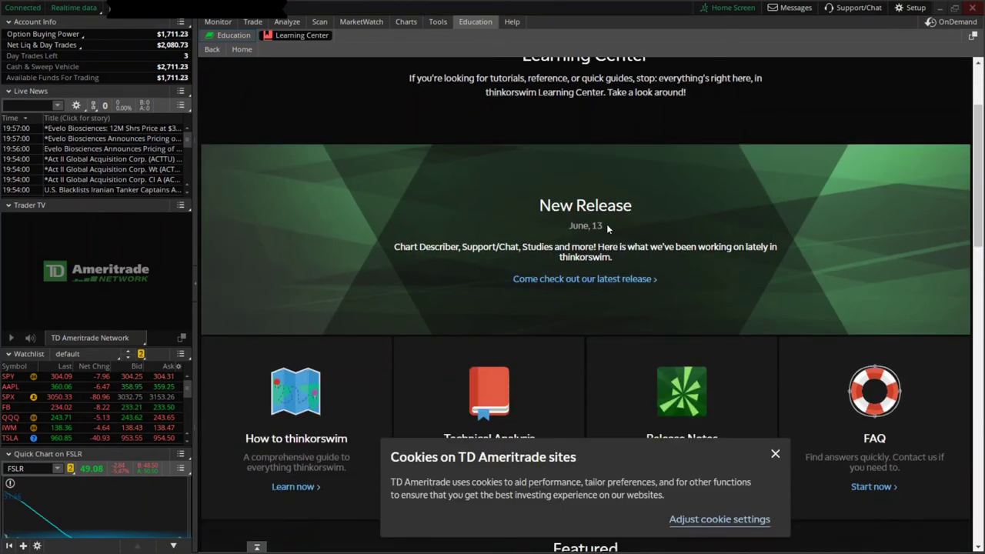
{"action": "scroll", "coordinate": [604, 229], "scroll_direction": "down", "scroll_amount": 3}
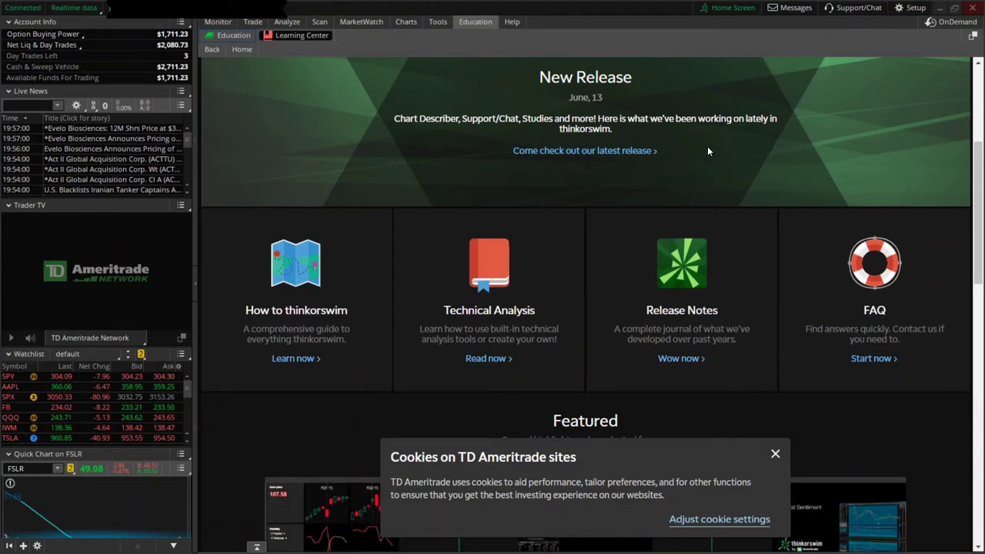
{"action": "scroll", "coordinate": [708, 151], "scroll_direction": "down", "scroll_amount": 15}
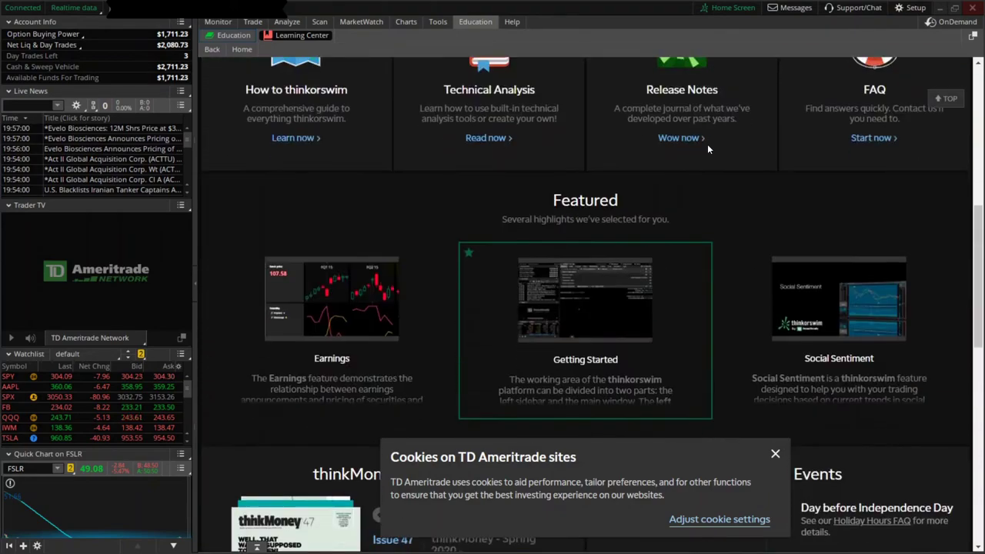
{"action": "scroll", "coordinate": [707, 141], "scroll_direction": "up", "scroll_amount": 15}
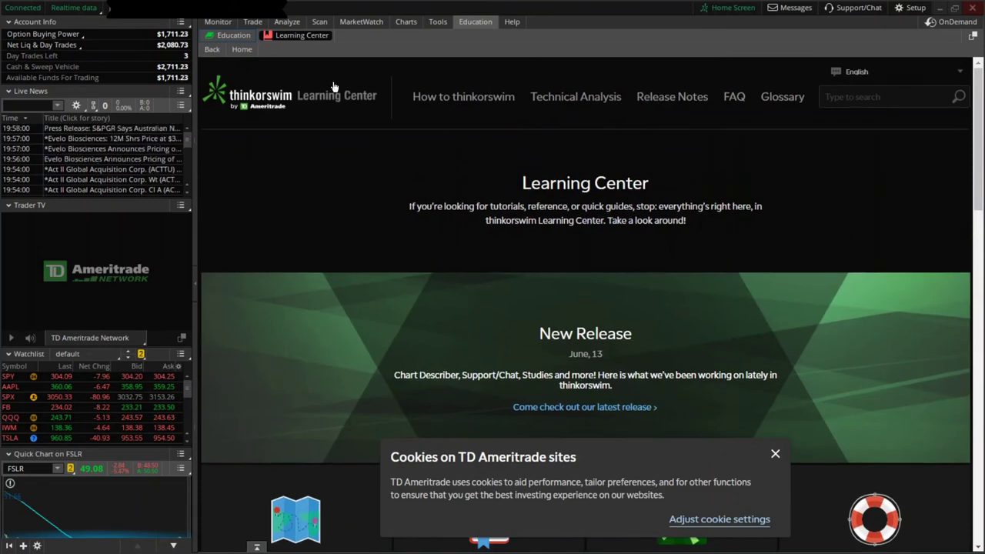
Cycle through the Charts, Analyze, MarketWatch and Scan pages, ending on the two SPX charts
{"action": "left_click", "coordinate": [406, 23]}
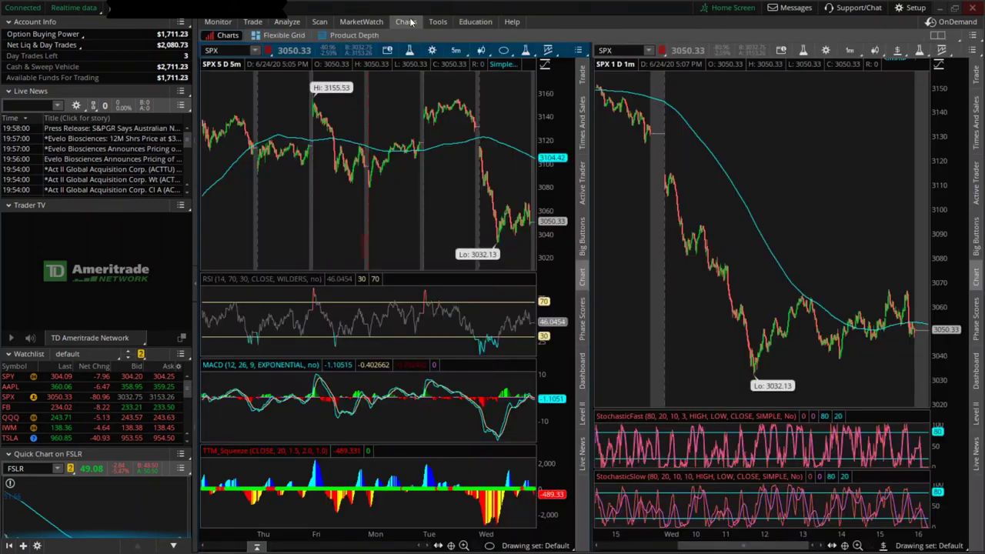
{"action": "left_click", "coordinate": [296, 25]}
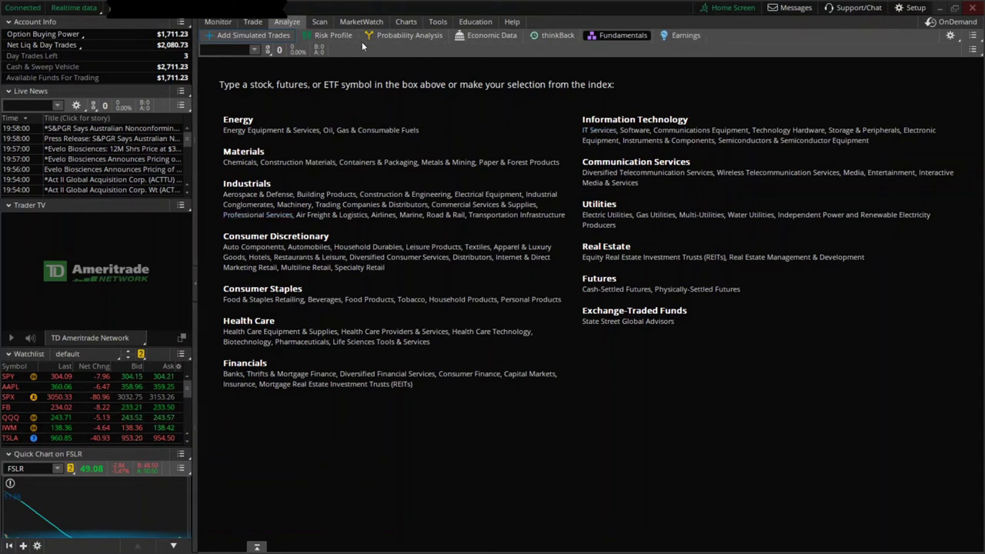
{"action": "left_click", "coordinate": [361, 22]}
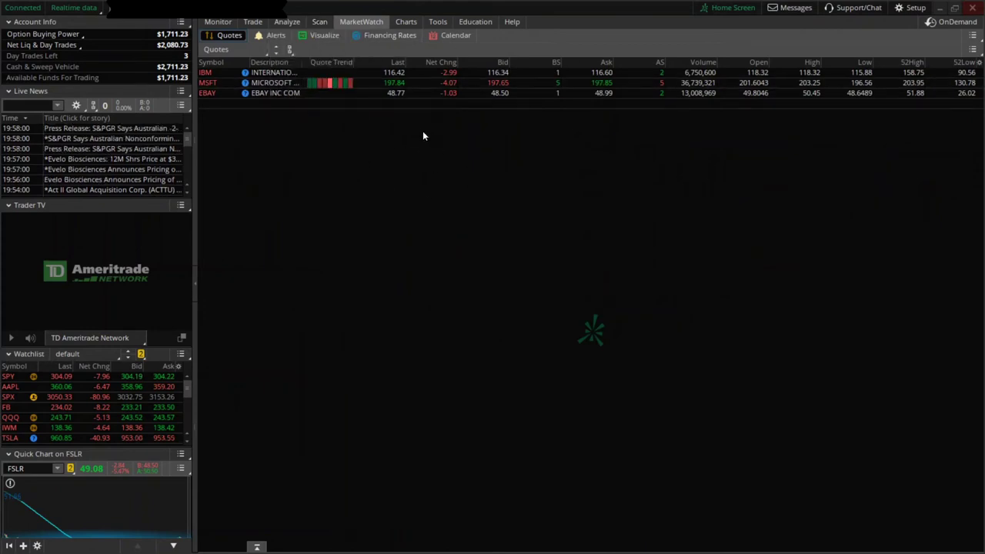
{"action": "left_click", "coordinate": [319, 21]}
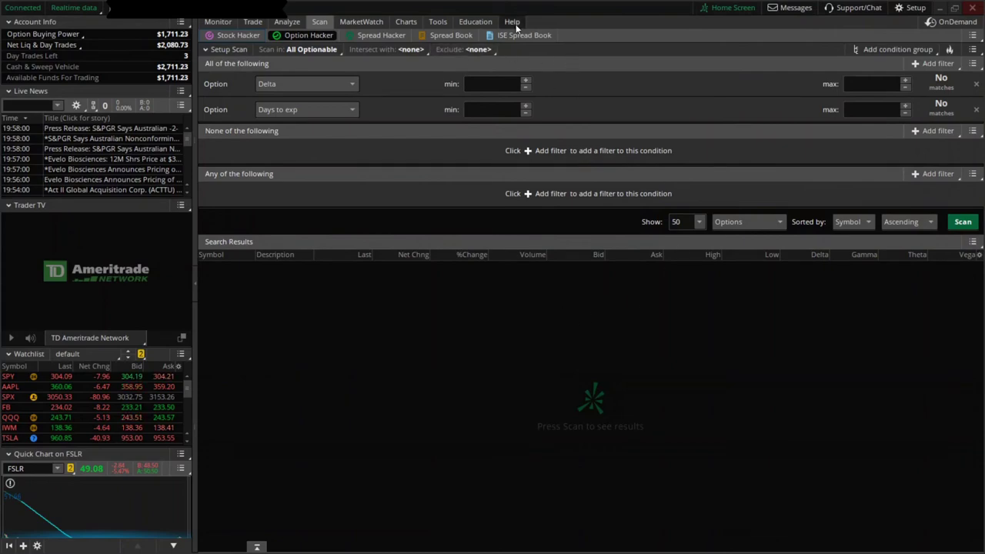
{"action": "left_click", "coordinate": [396, 23]}
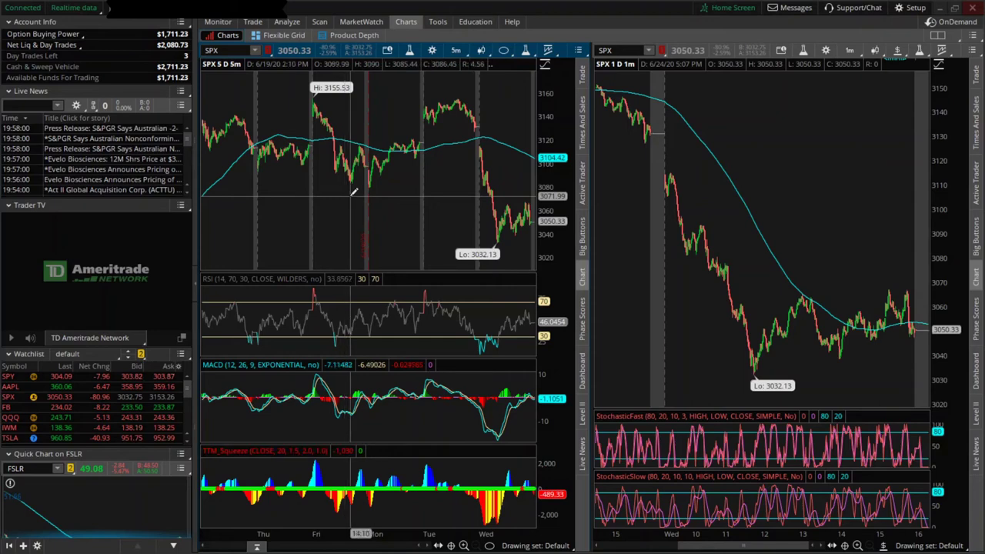
Switch to tastyworks to view the transaction history, then open the trade journal spreadsheet tab
{"action": "key", "text": "alt+Tab"}
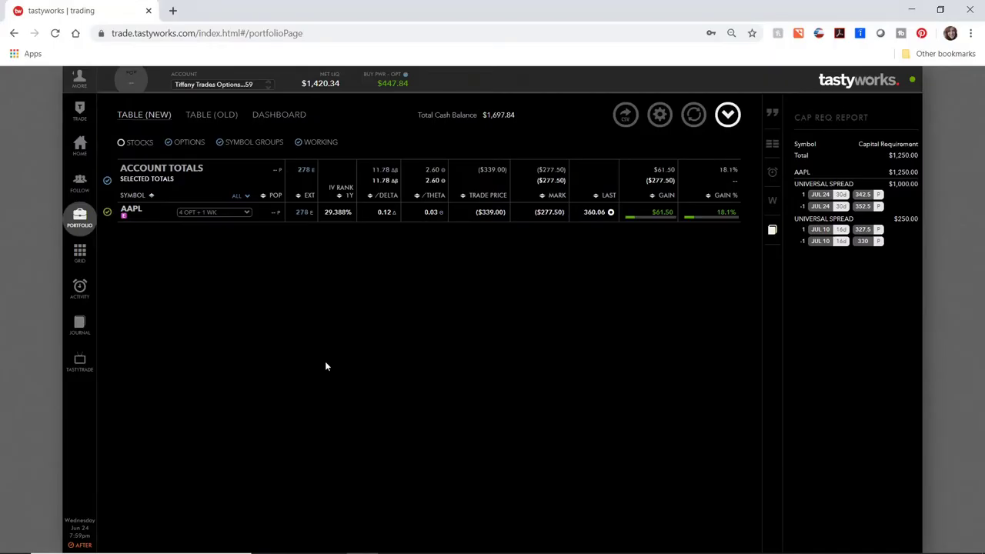
{"action": "left_click", "coordinate": [80, 291]}
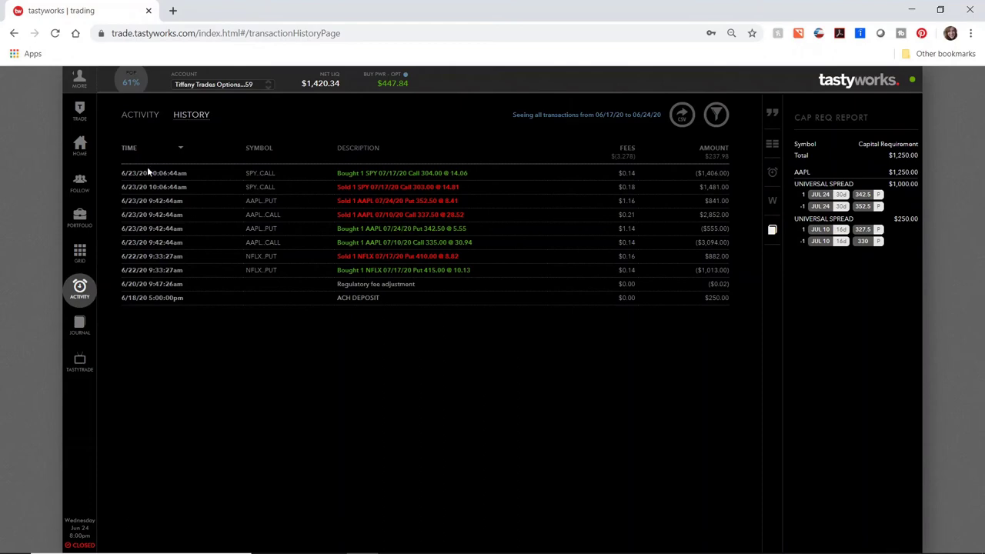
{"action": "left_click", "coordinate": [172, 10]}
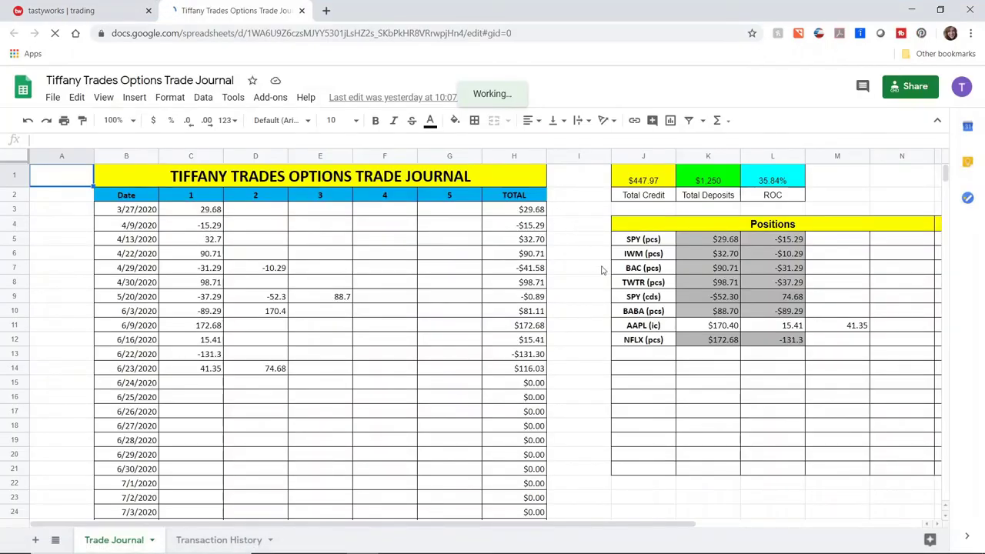
Scroll right to check the NFLX cost basis formula =sum(K12:N12) in O12, then scroll back
{"action": "left_click_drag", "start_coordinate": [658, 527], "coordinate": [807, 468]}
{"action": "left_click", "coordinate": [779, 342]}
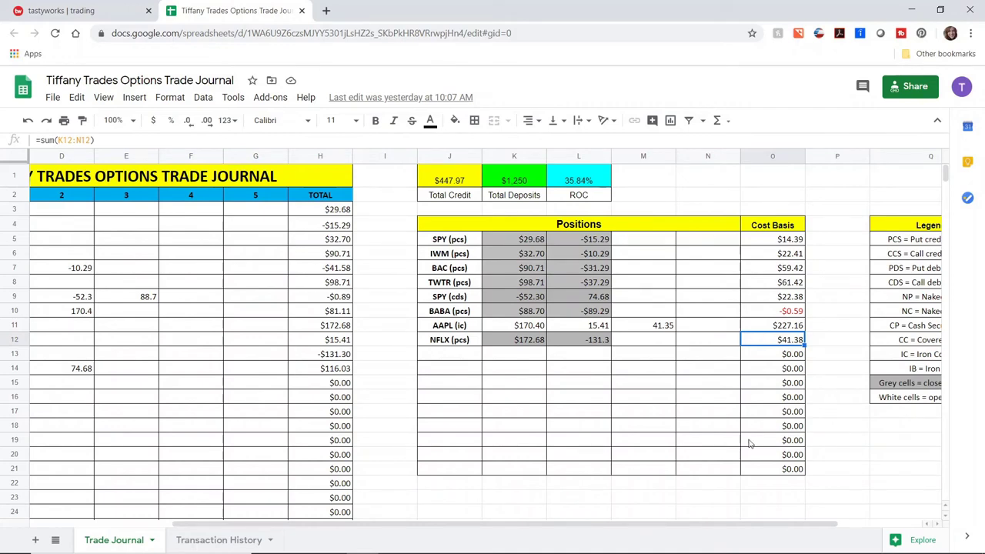
{"action": "left_click_drag", "start_coordinate": [716, 528], "coordinate": [650, 529]}
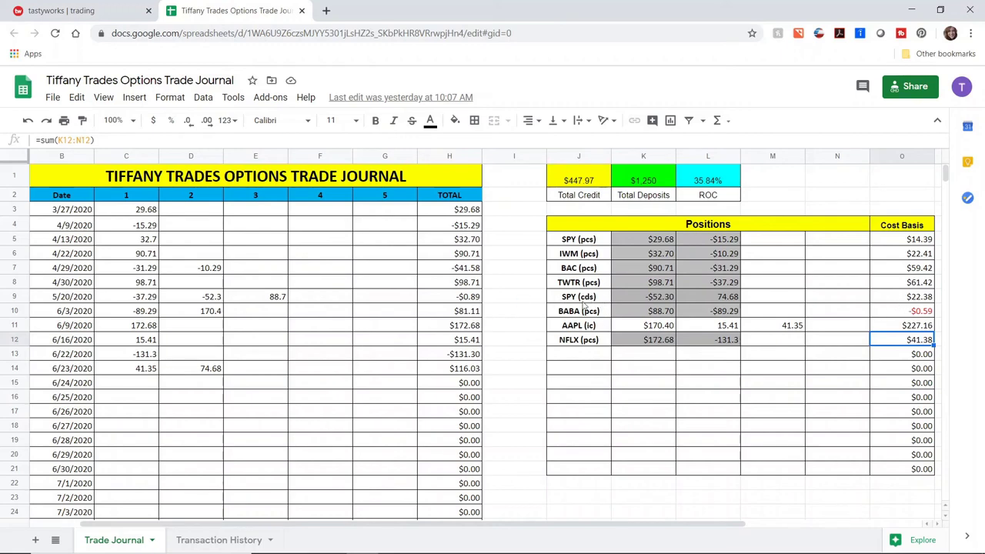
Return to tastyworks' Portfolio page and expand the AAPL position to show its legs
{"action": "left_click", "coordinate": [62, 11]}
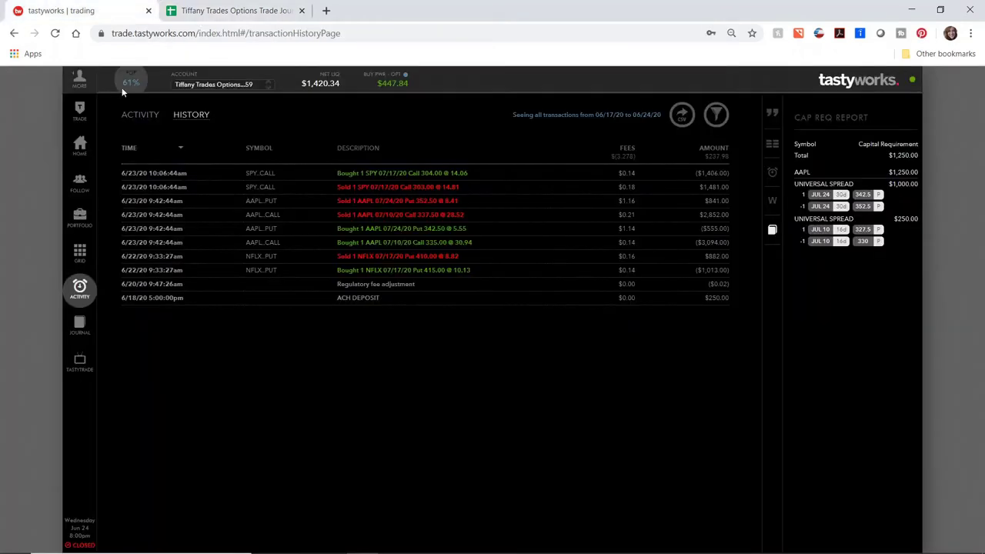
{"action": "left_click", "coordinate": [80, 216]}
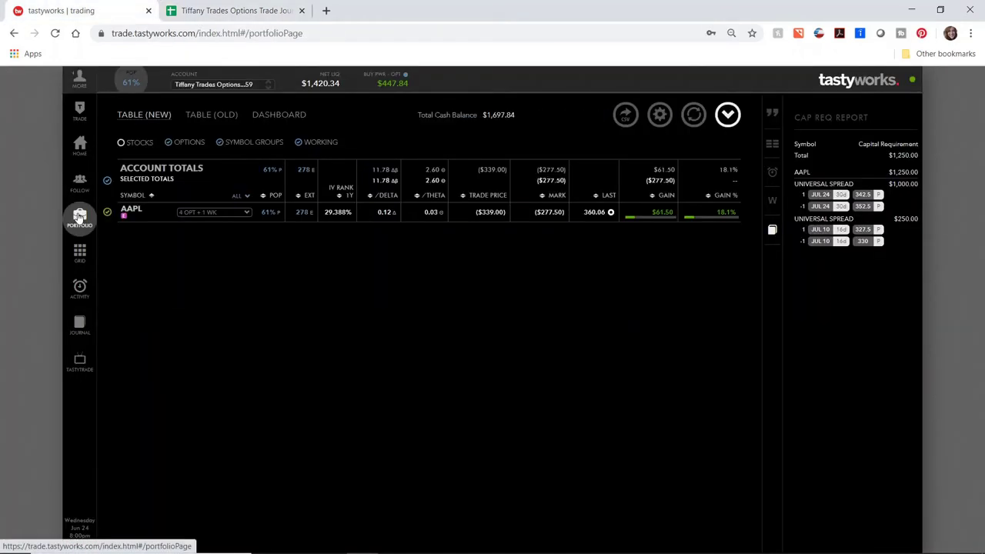
{"action": "left_click", "coordinate": [221, 215]}
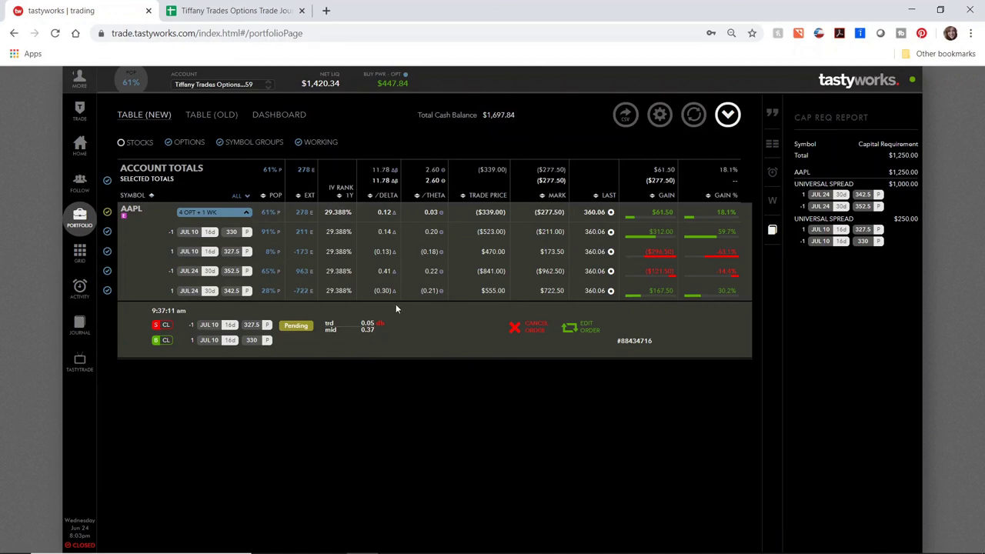
Open the journal's Transaction History sheet and scroll through the logged trades
{"action": "left_click", "coordinate": [235, 11]}
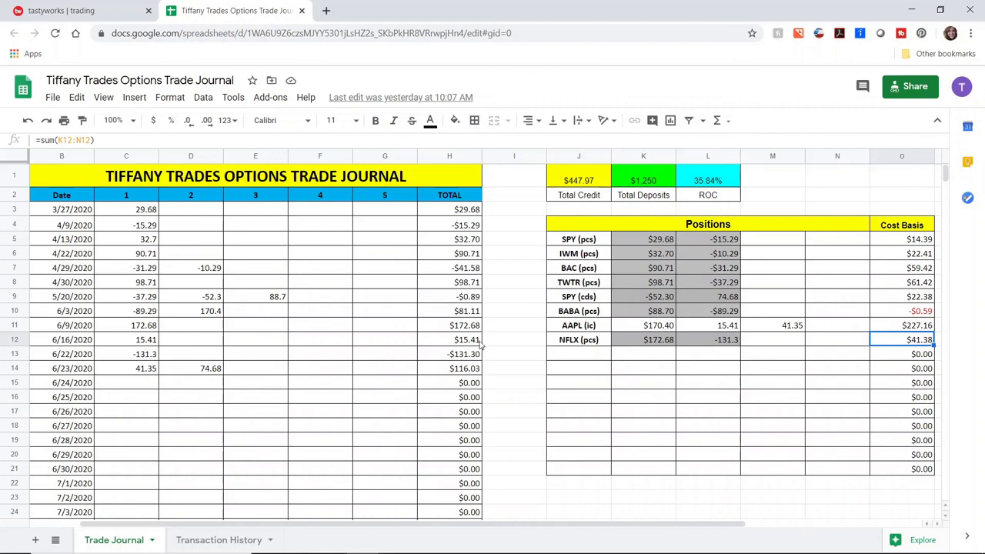
{"action": "left_click", "coordinate": [219, 540]}
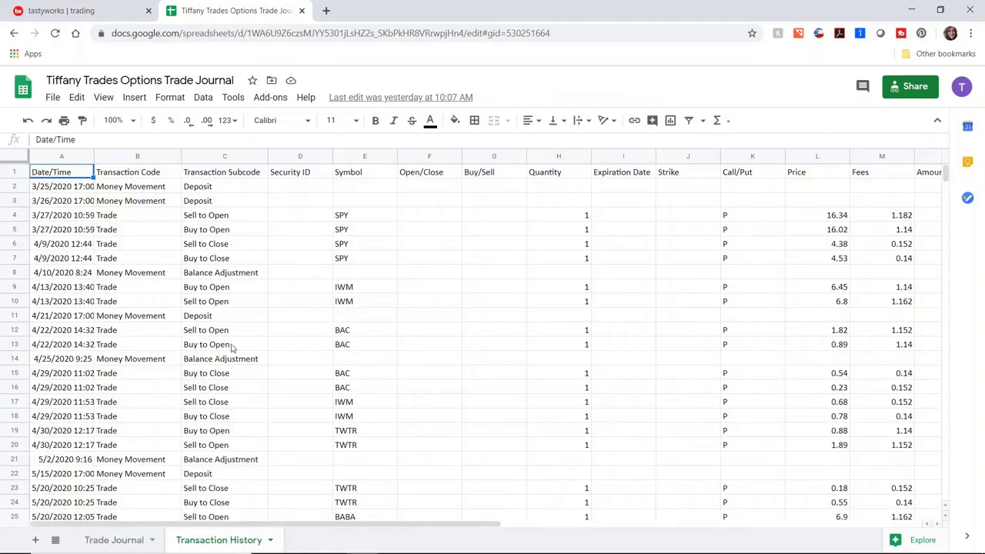
{"action": "scroll", "coordinate": [497, 298], "scroll_direction": "down", "scroll_amount": 5}
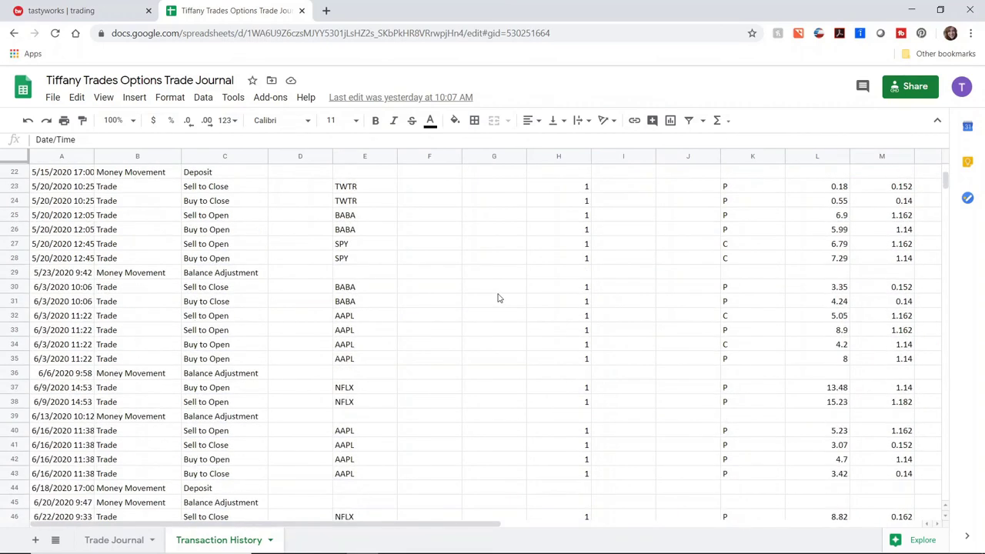
{"action": "scroll", "coordinate": [497, 298], "scroll_direction": "down", "scroll_amount": 2}
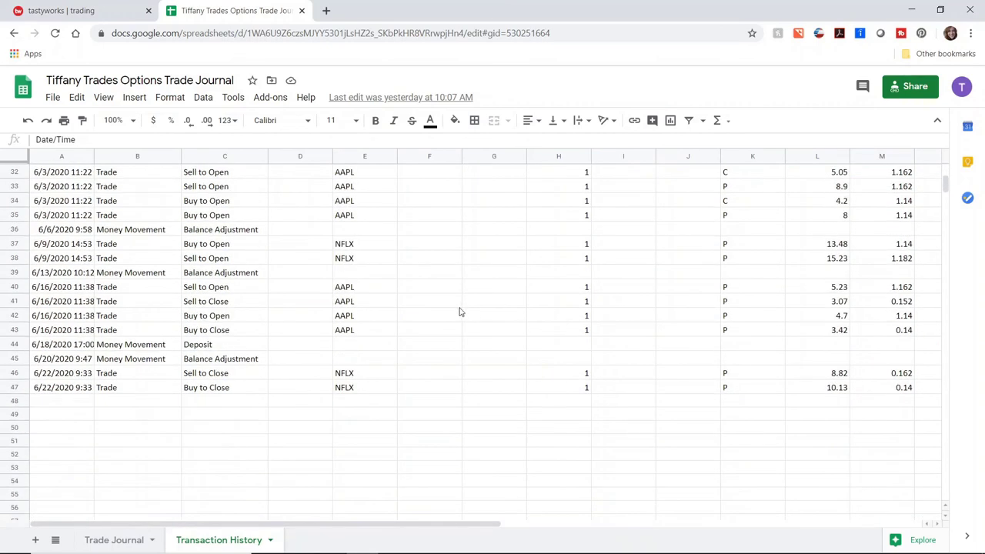
{"action": "scroll", "coordinate": [487, 366], "scroll_direction": "up", "scroll_amount": 10}
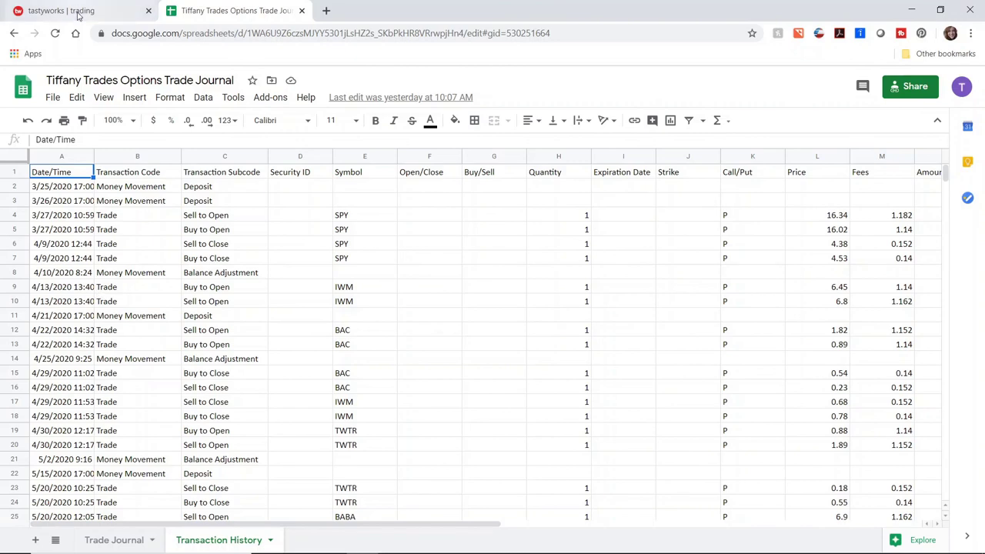
Collapse the AAPL position in tastyworks' portfolio into one summary row and minimize thinkorswim
{"action": "left_click", "coordinate": [76, 13]}
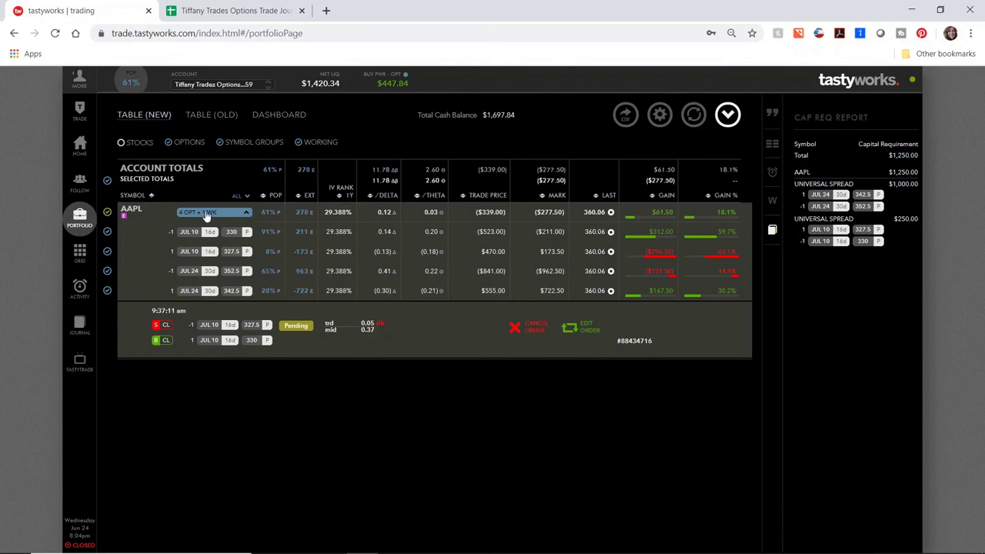
{"action": "left_click", "coordinate": [206, 217]}
{"action": "left_click", "coordinate": [425, 545]}
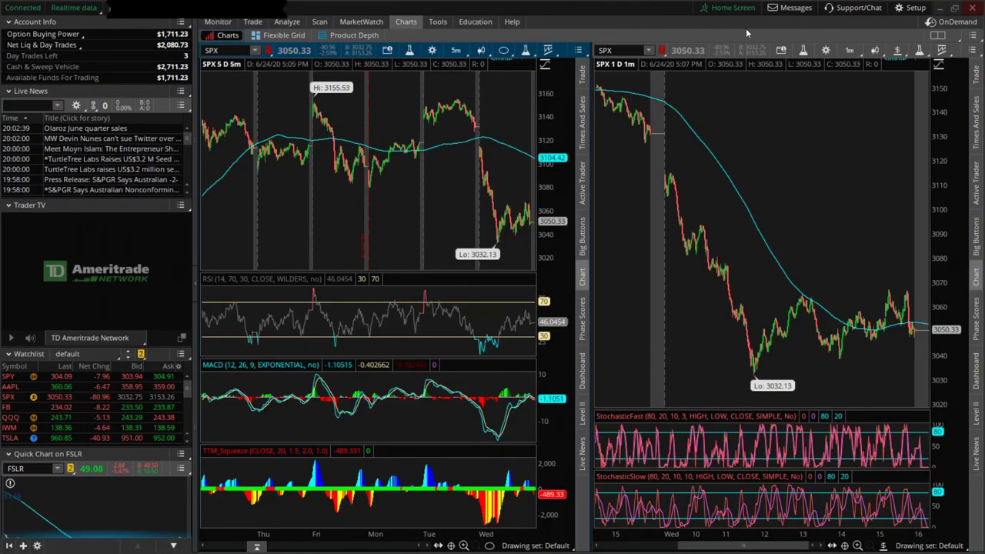
{"action": "left_click", "coordinate": [941, 7]}
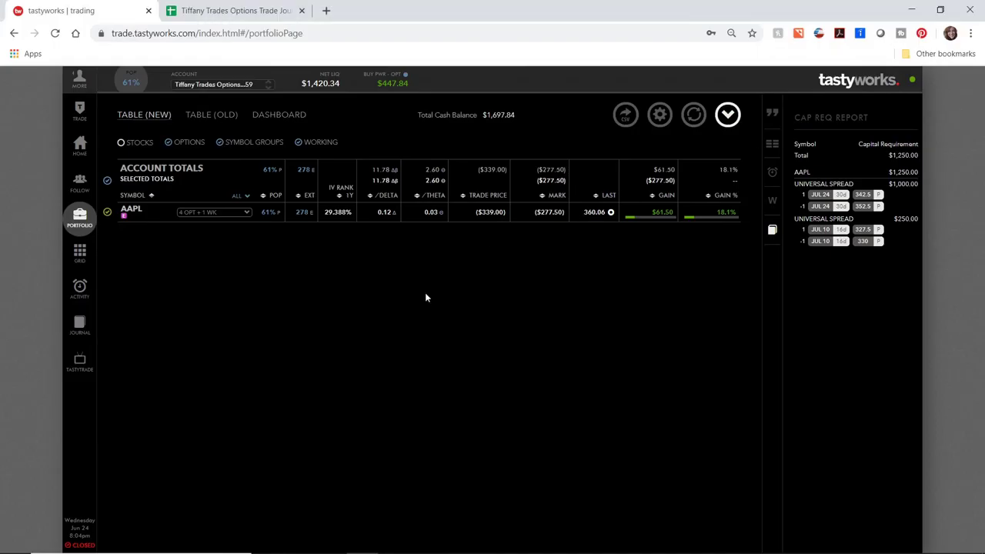